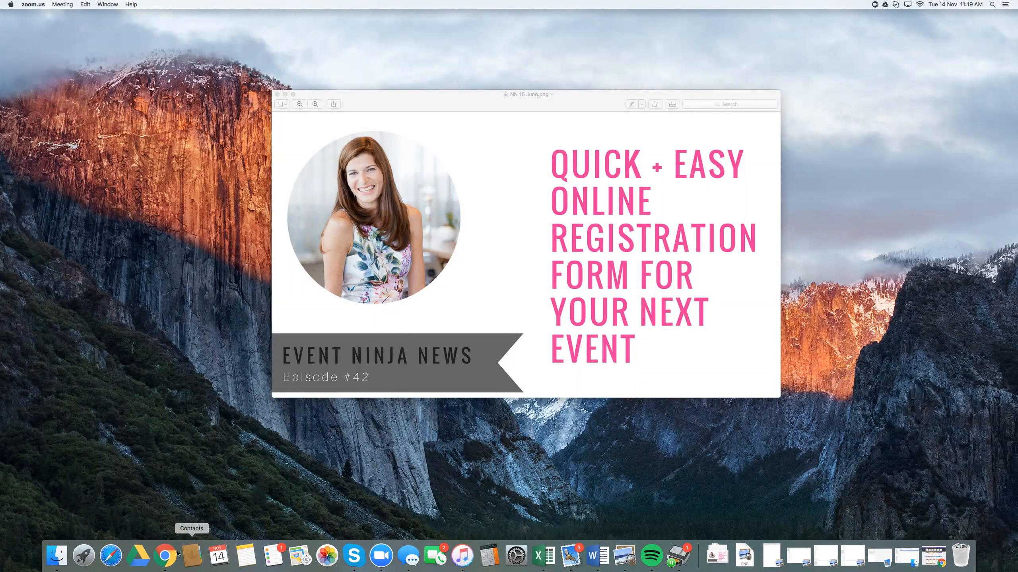
Step: Switch to Google Forms in Chrome and create a new form from the Event Registration template
click(167, 559)
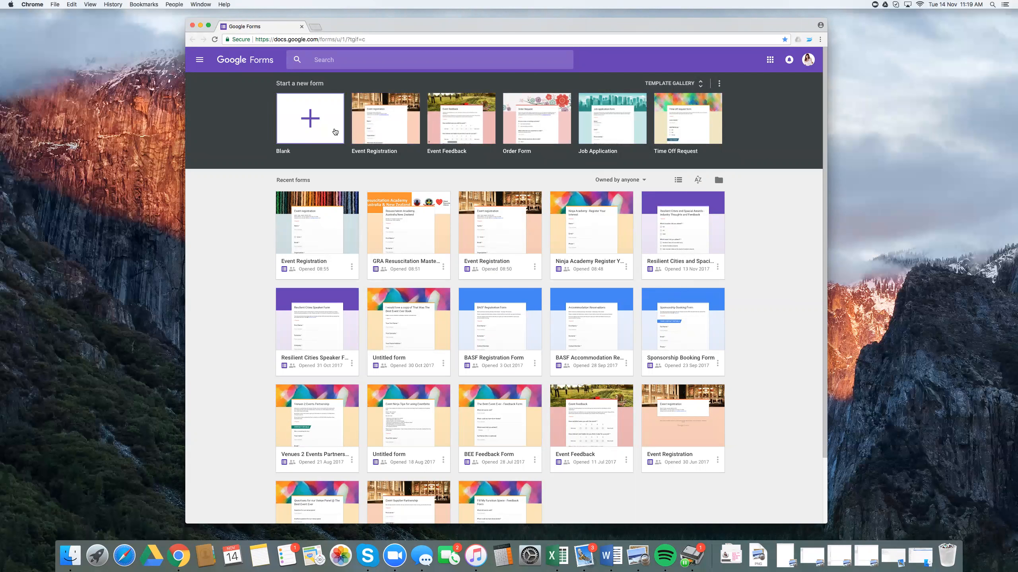
click(388, 125)
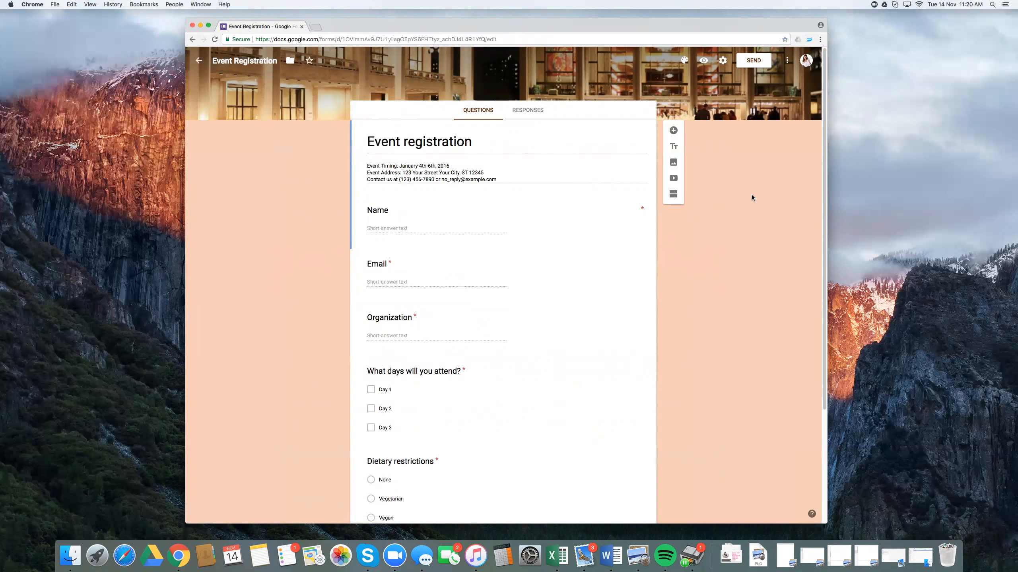
Step: Apply the purple bubbles image from the Work and School themes as the form's header, and dismiss the satisfaction survey
click(685, 61)
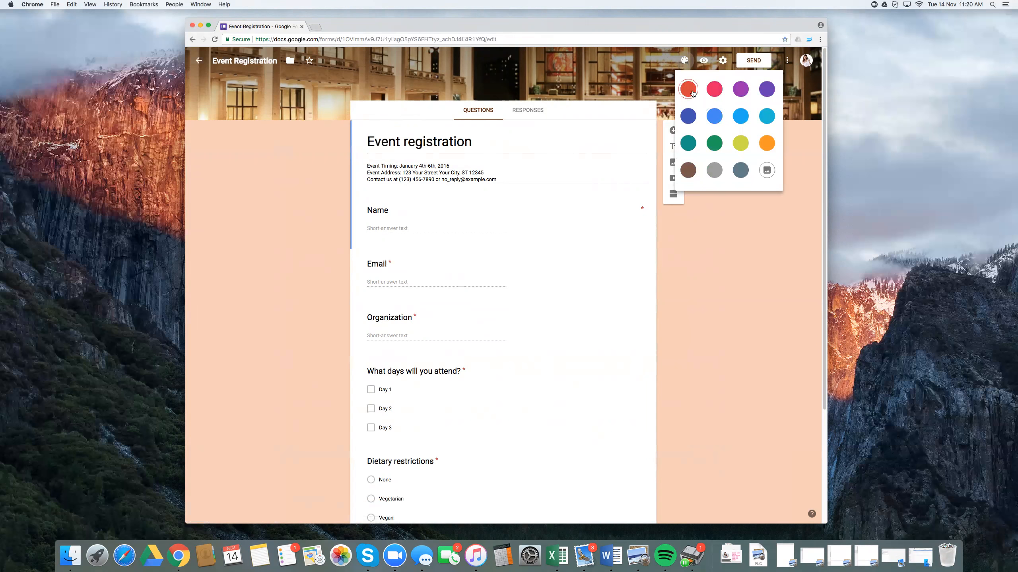
click(766, 170)
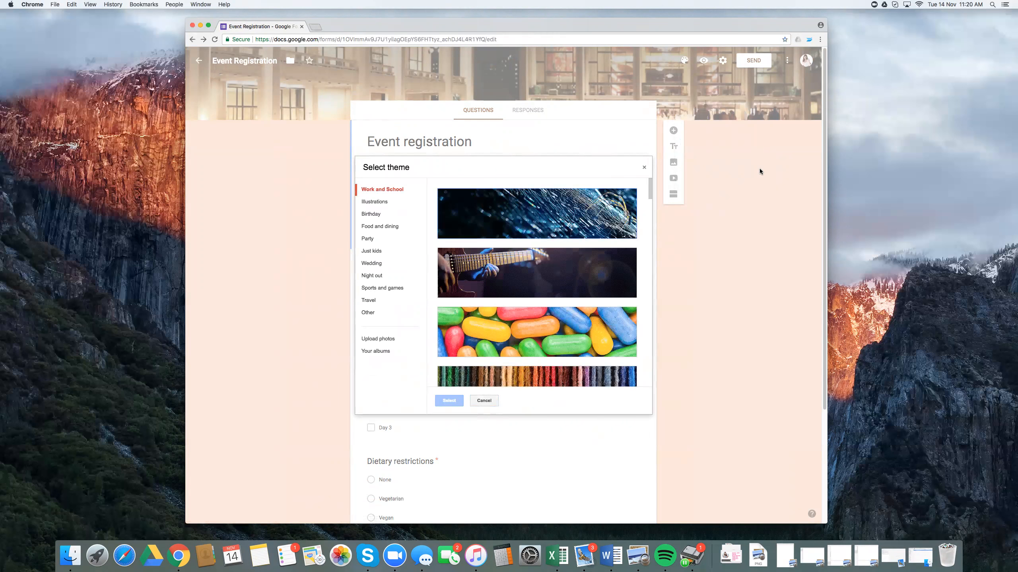
scroll(584, 243, down, 10)
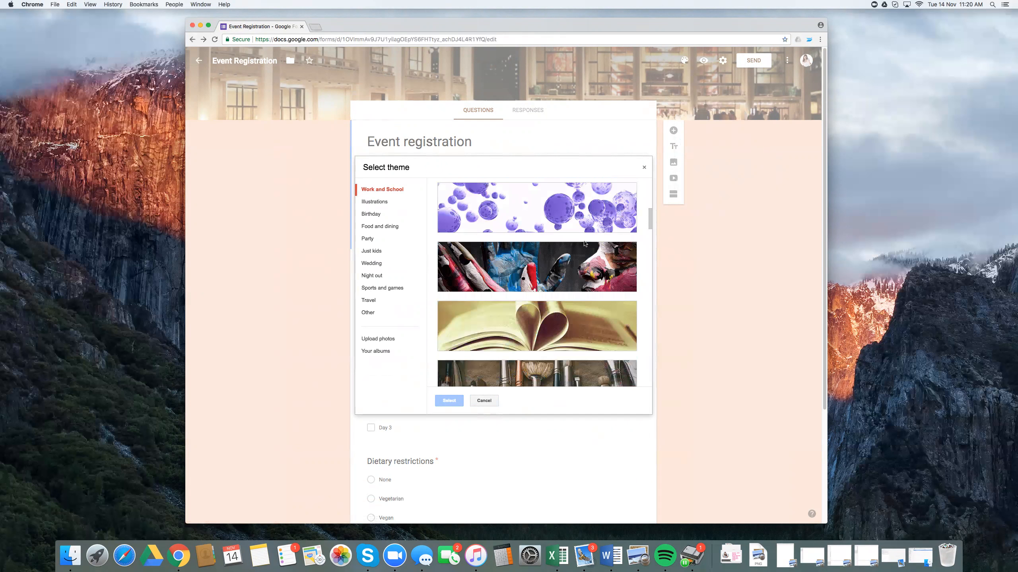
click(588, 212)
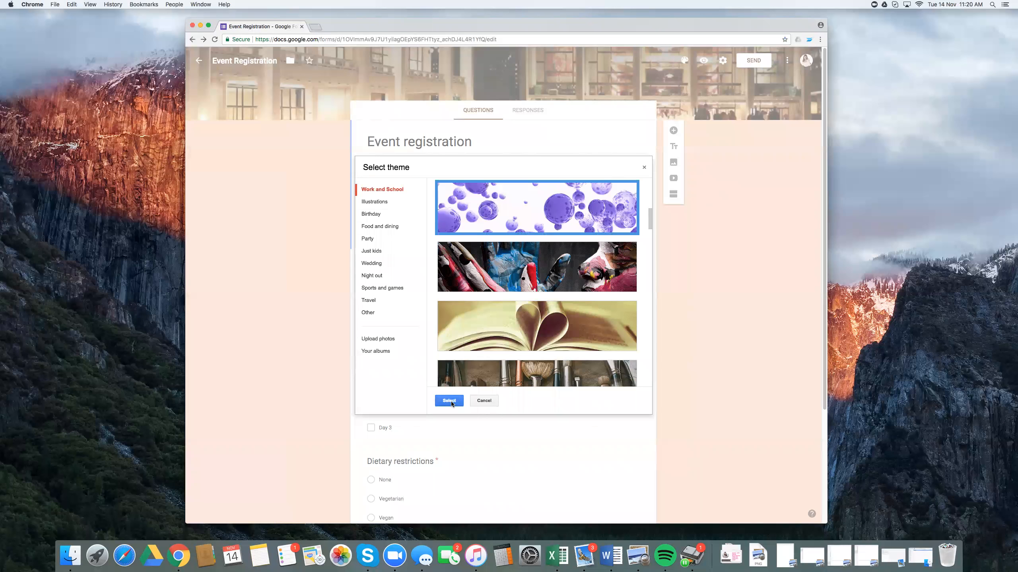
click(449, 401)
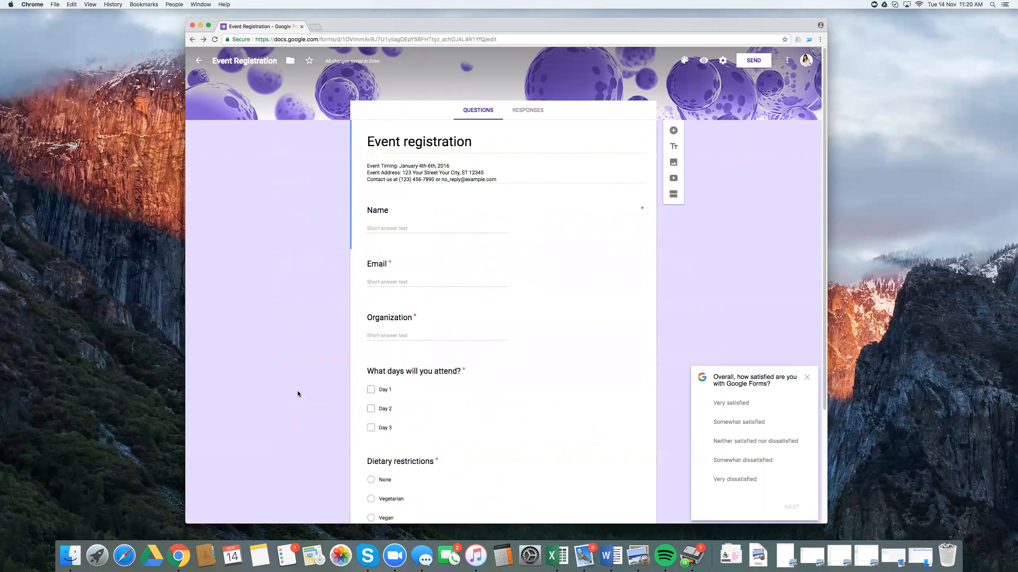
click(806, 377)
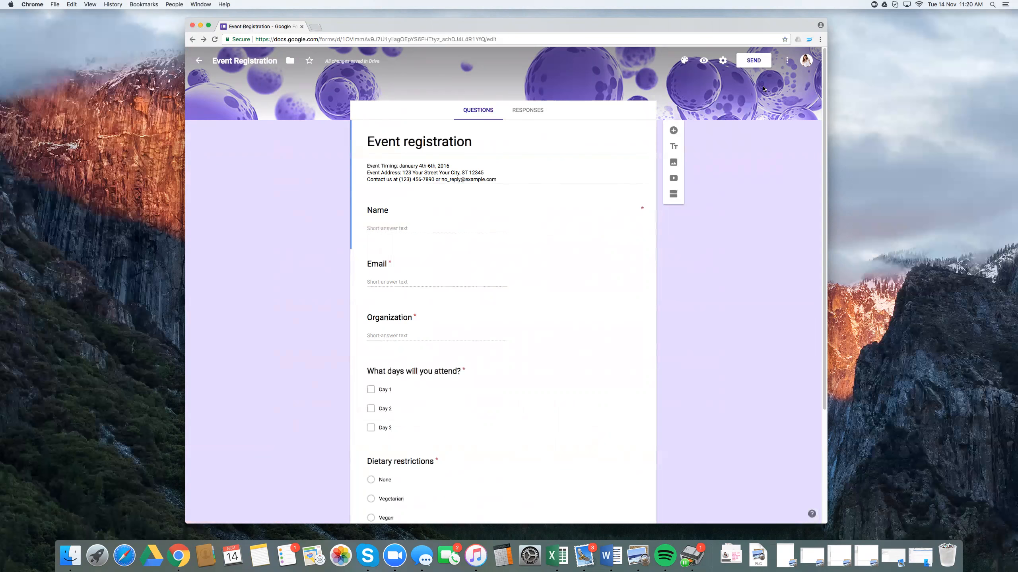
Step: Change the form's title to "That was the best event ever"
click(477, 144)
click(407, 142)
drag(473, 139, 341, 146)
text(That w)
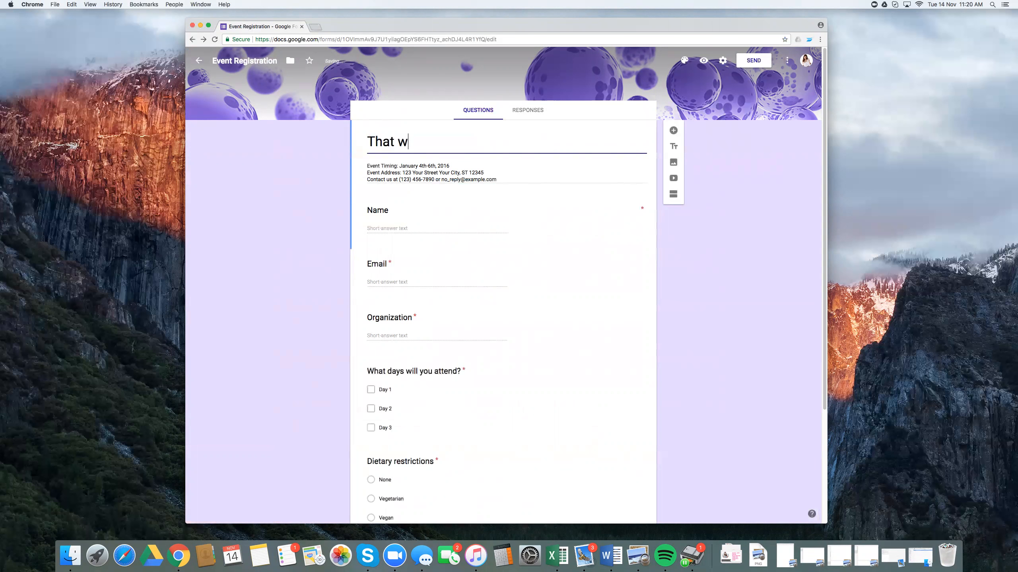
key(BackSpace)
text(was the best evetn ever)
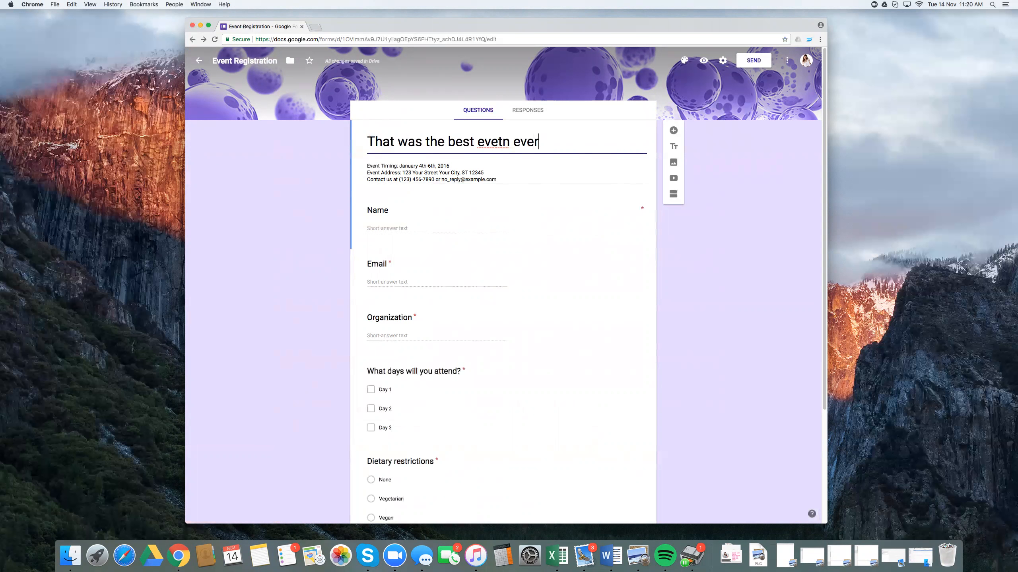
right_click(496, 138)
click(510, 150)
Step: Rename the Name question to "First Name" and add a short-answer question called "Surname" below it
click(461, 211)
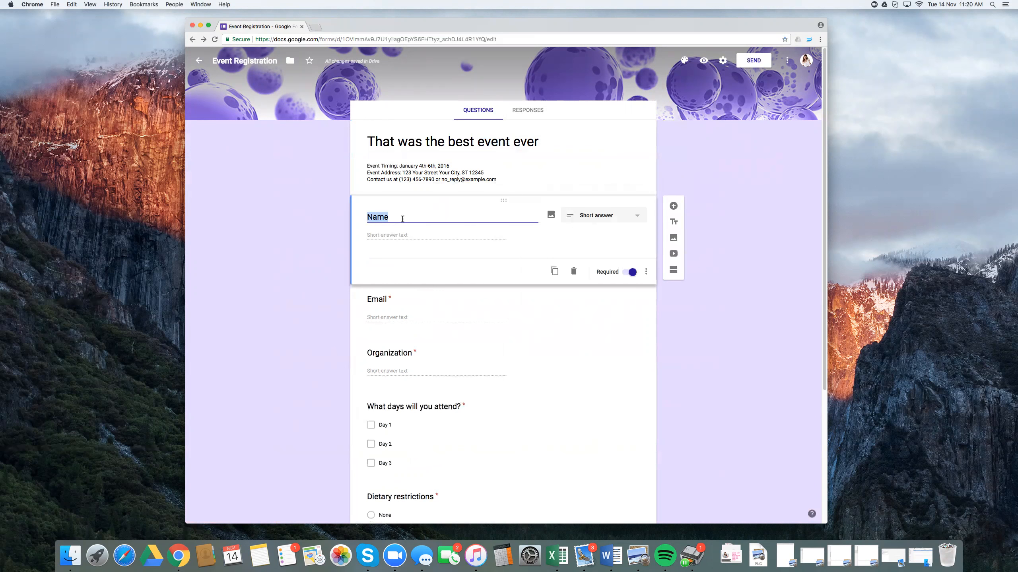
text(First Name)
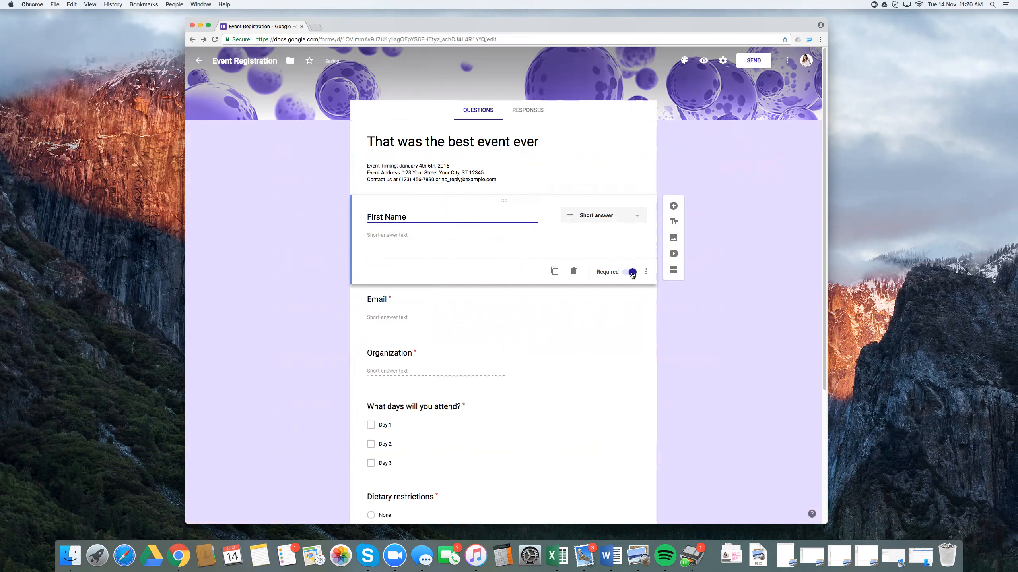
click(672, 205)
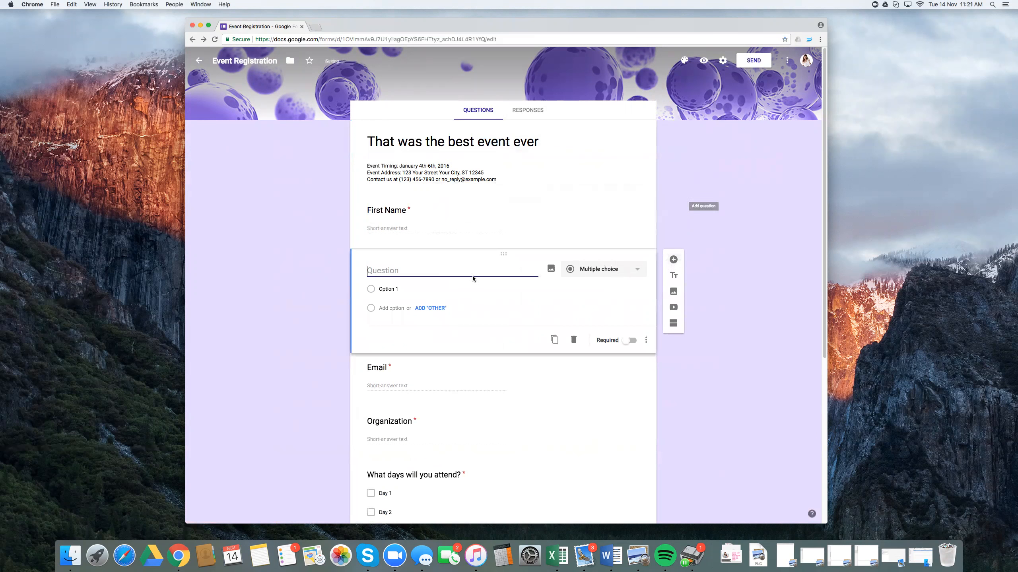
text(Surname)
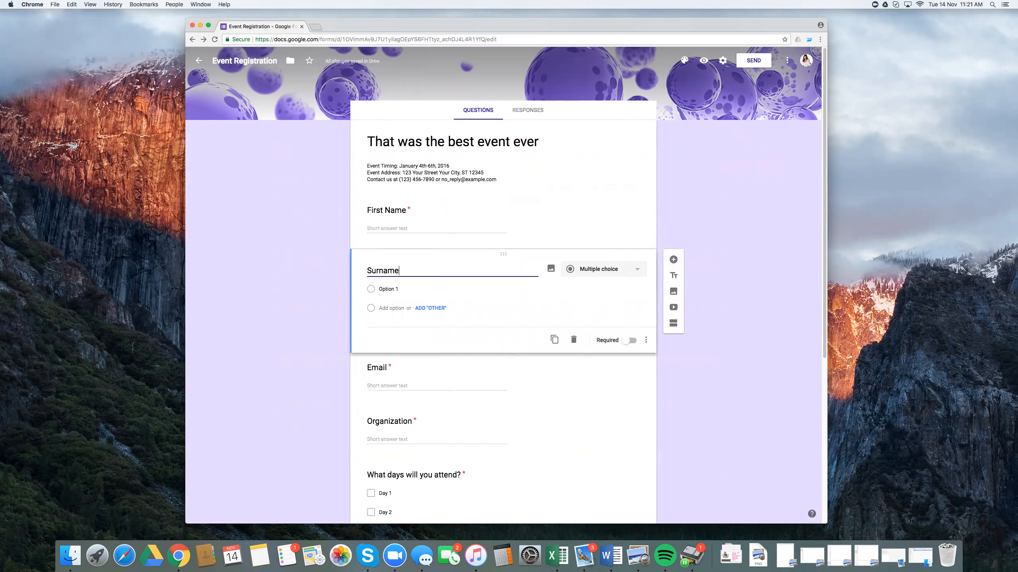
click(637, 343)
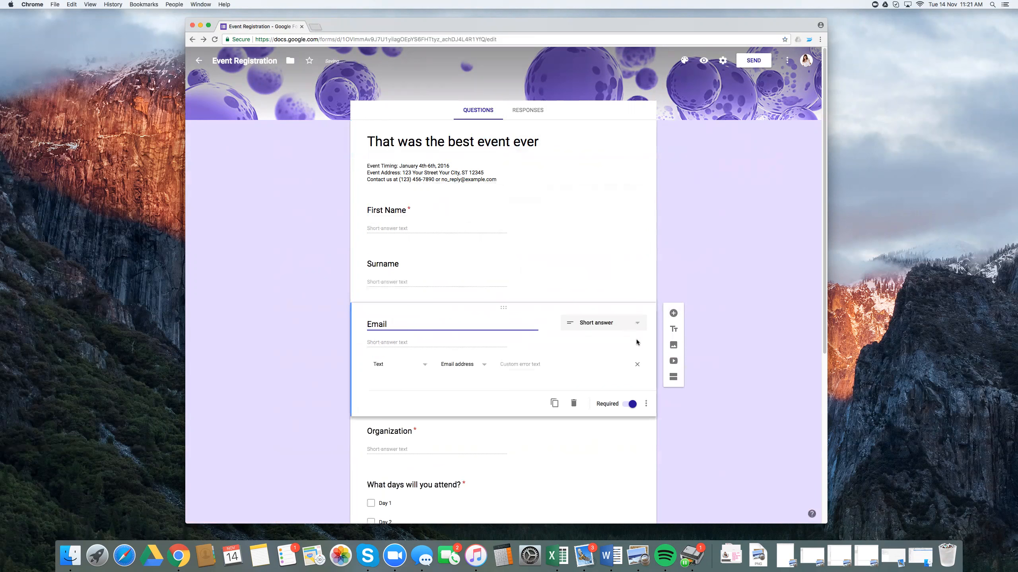
click(559, 258)
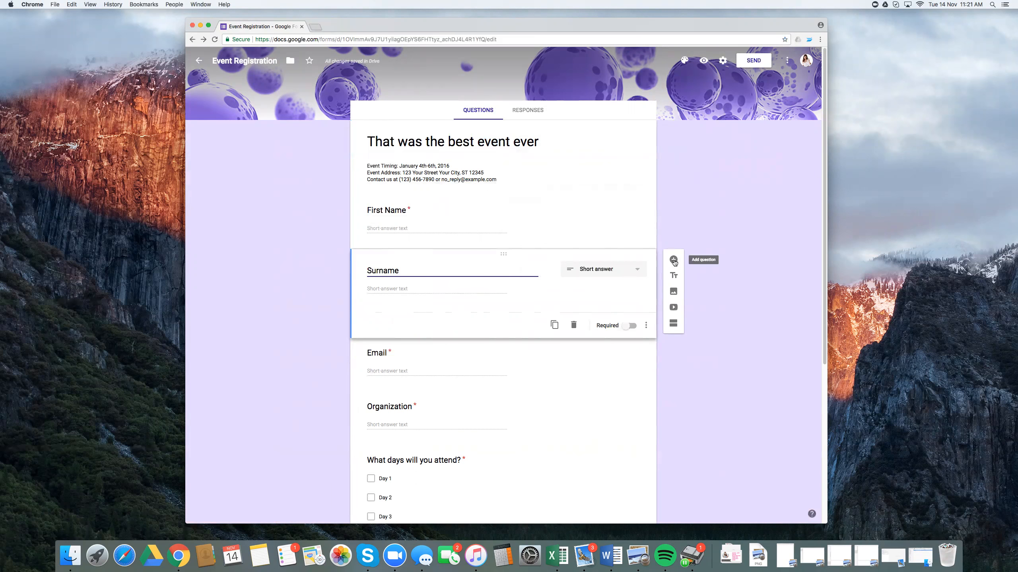
Step: Add a required short-answer question called "Mobile" below the Email question
click(531, 351)
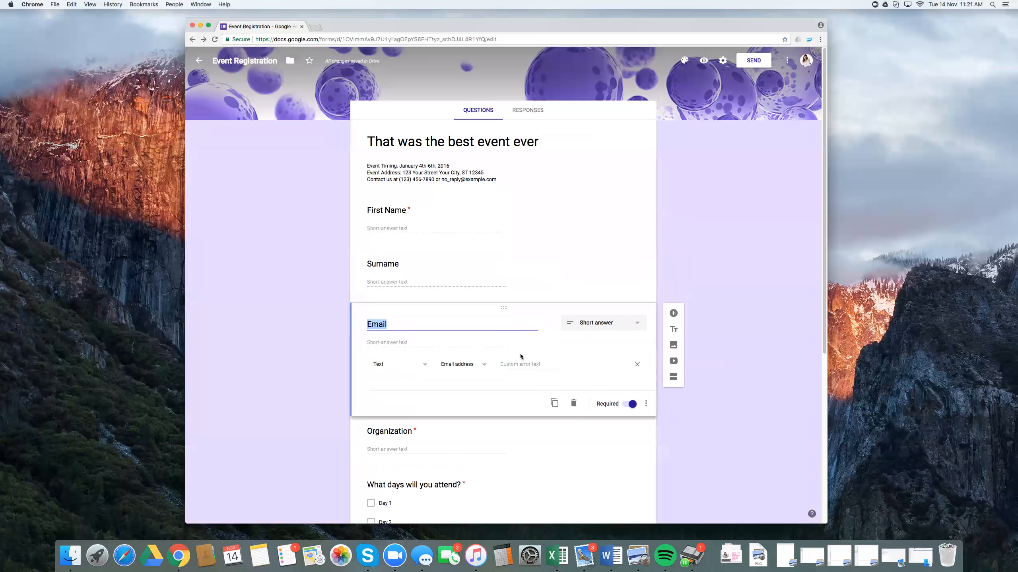
click(674, 316)
text(Mobile)
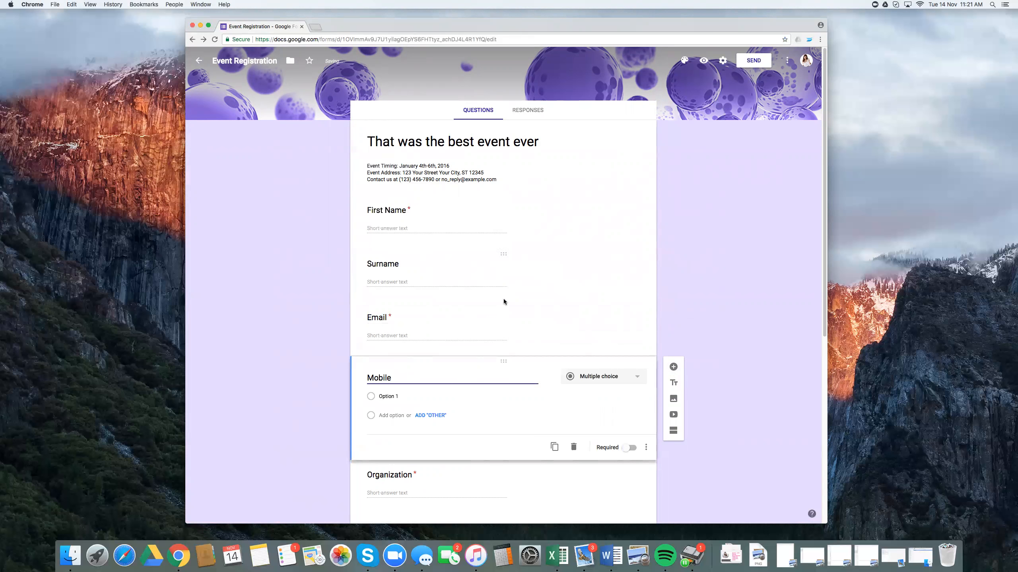
click(635, 479)
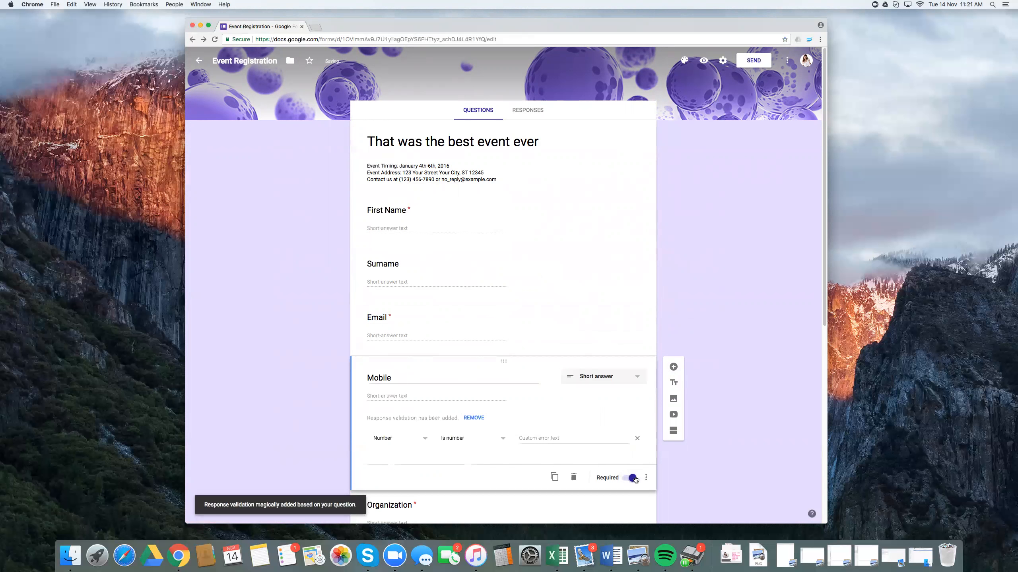
click(639, 378)
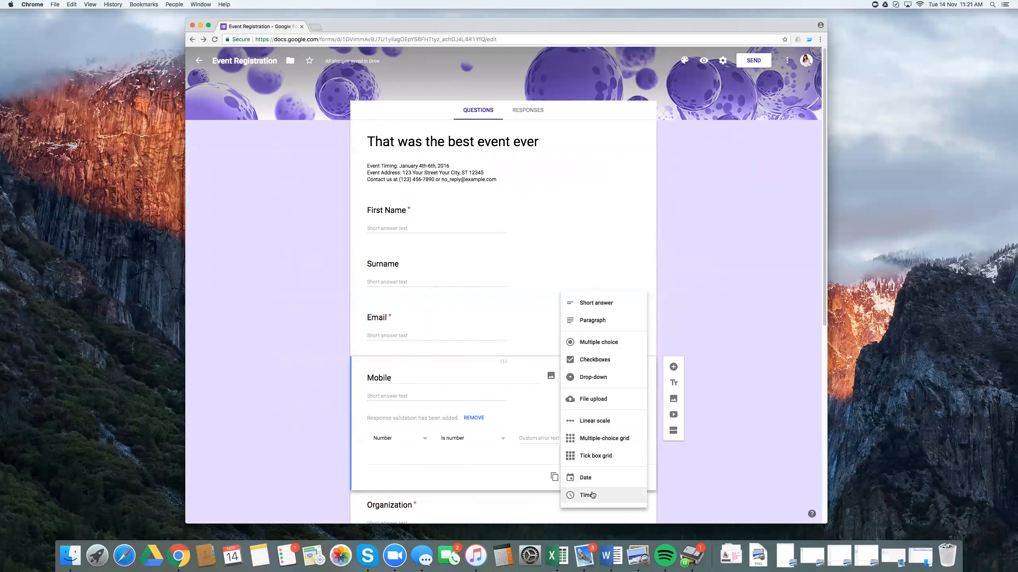
click(695, 377)
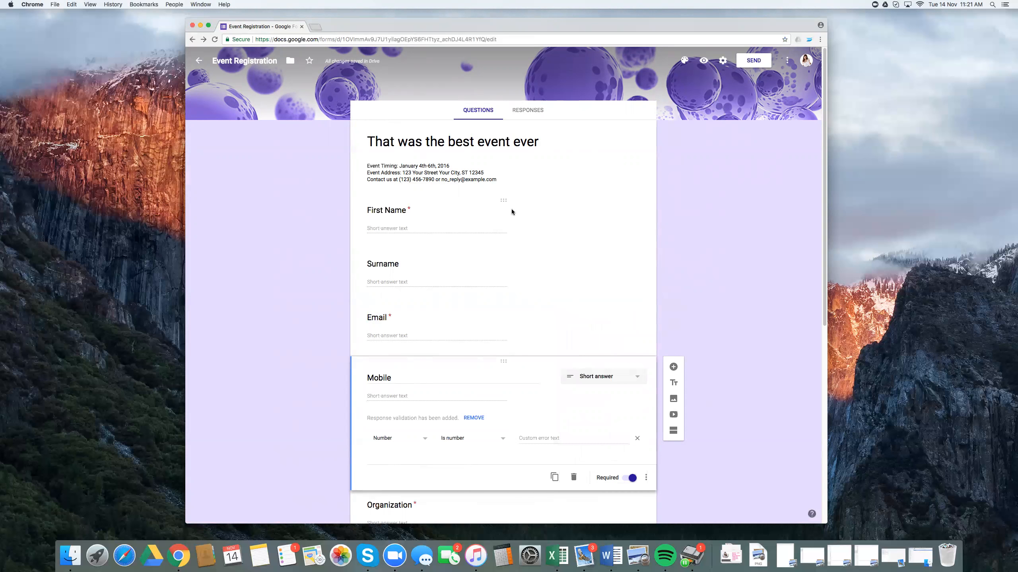
Step: Make the Surname question required
click(422, 274)
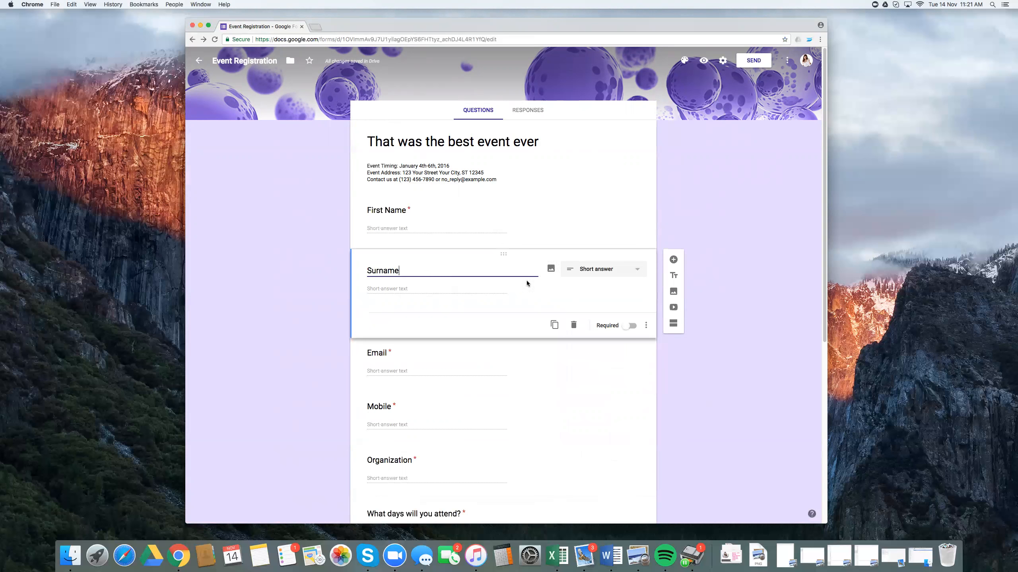
click(630, 326)
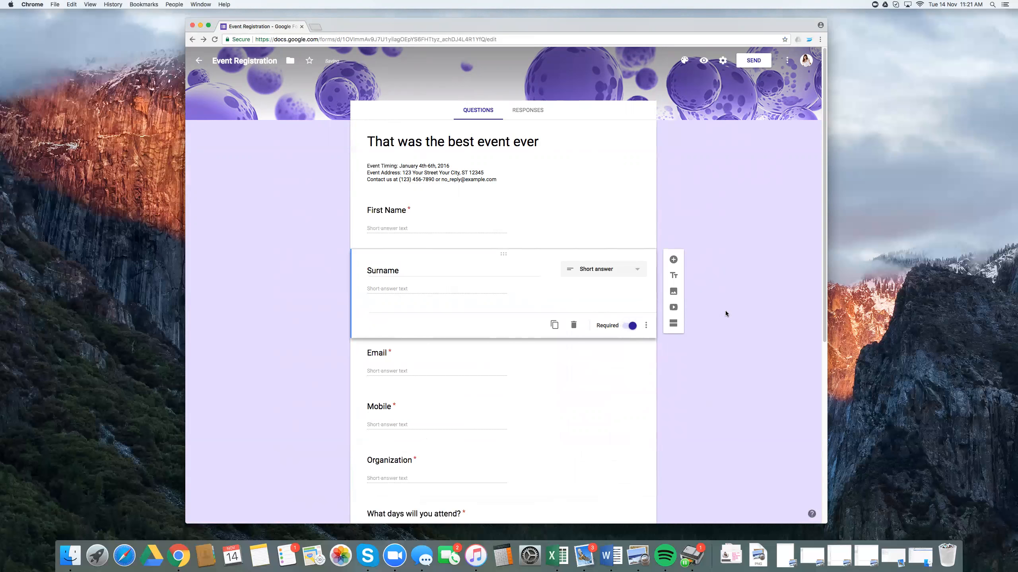
Step: Rename the Organization question to "Company"
scroll(527, 377, down, 2)
click(493, 414)
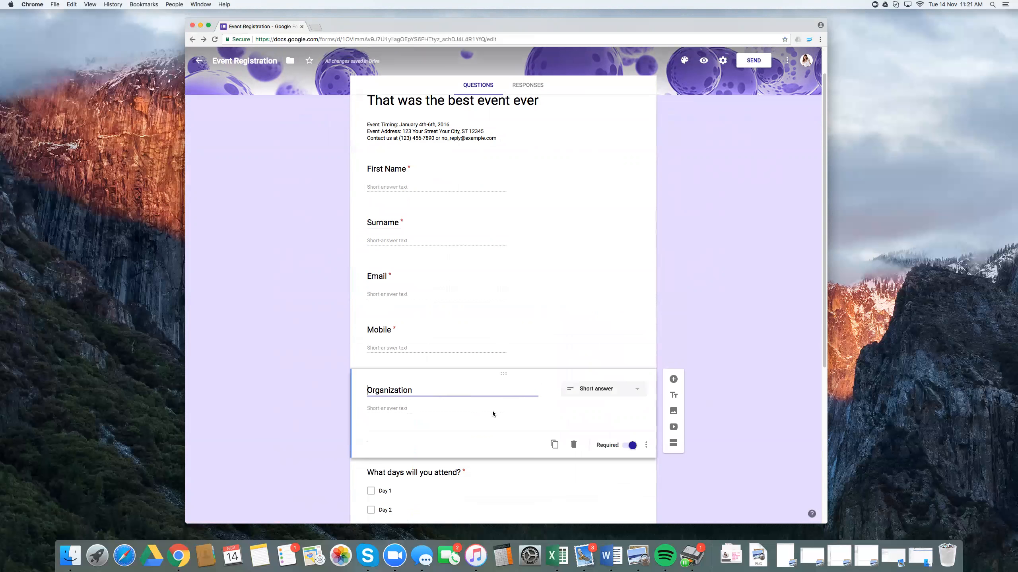
key(BackSpace)
key(BackSpace)
key(BackSpace)
key(BackSpace)
key(BackSpace)
key(BackSpace)
key(BackSpace)
key(BackSpace)
key(BackSpace)
key(BackSpace)
key(BackSpace)
key(BackSpace)
text(Country)
key(BackSpace)
key(BackSpace)
key(BackSpace)
key(BackSpace)
key(BackSpace)
text(mpany)
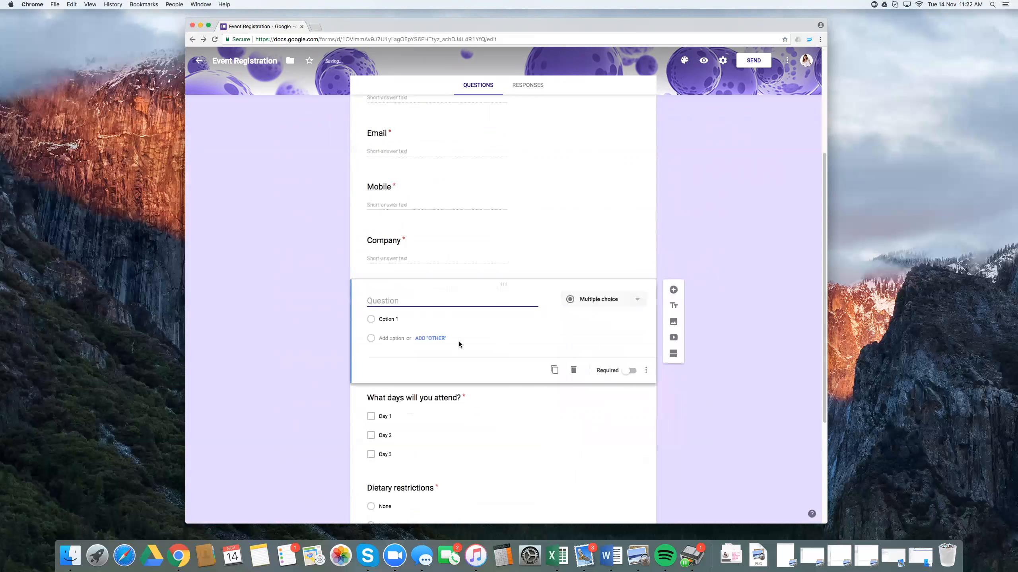
Step: Add a required short-answer question called "Job Title" below the Company question
text(Job Title)
click(631, 356)
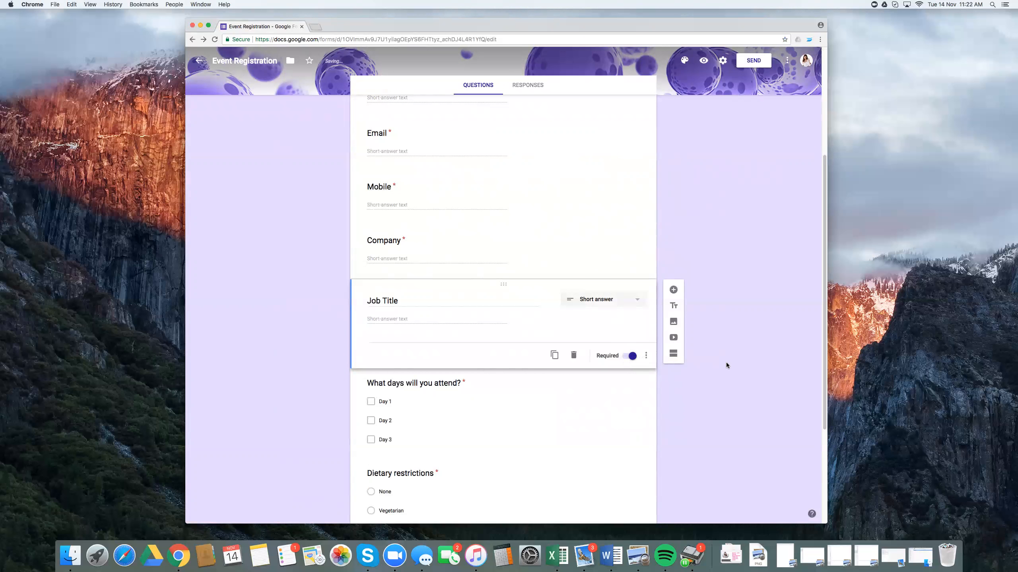
Step: Delete the "What days will you attend?" question from the form
scroll(726, 363, down, 3)
click(499, 317)
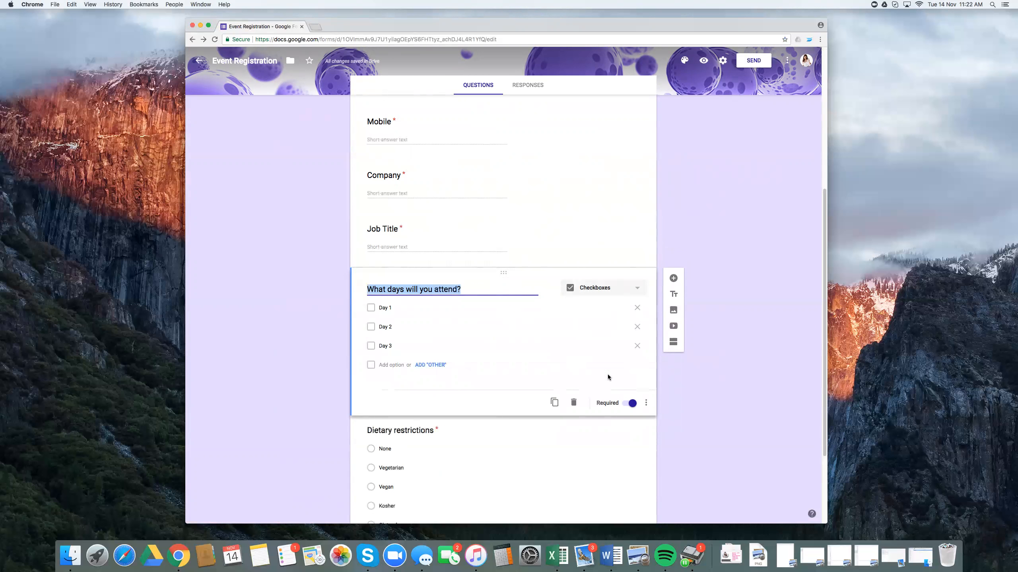
click(573, 402)
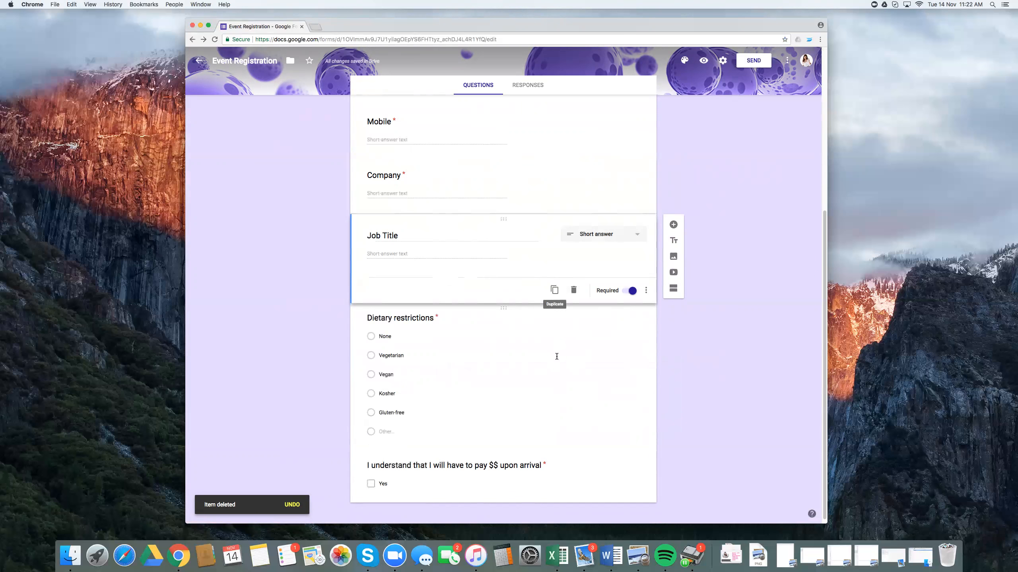
Step: Rename the Dietary restrictions question to "Dietary Requirements" and make it optional
click(415, 323)
drag(434, 289, 395, 290)
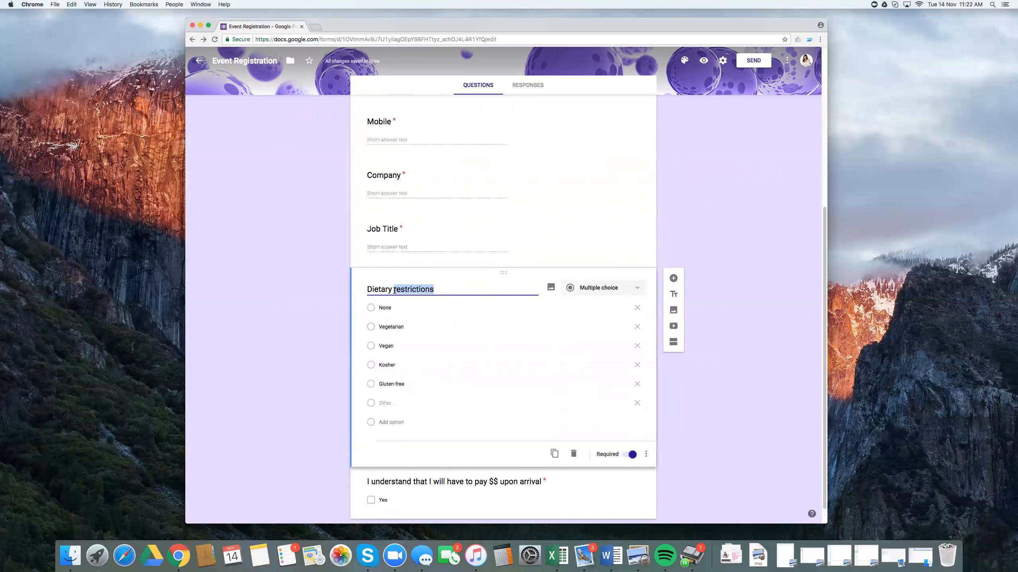
text(Requirements)
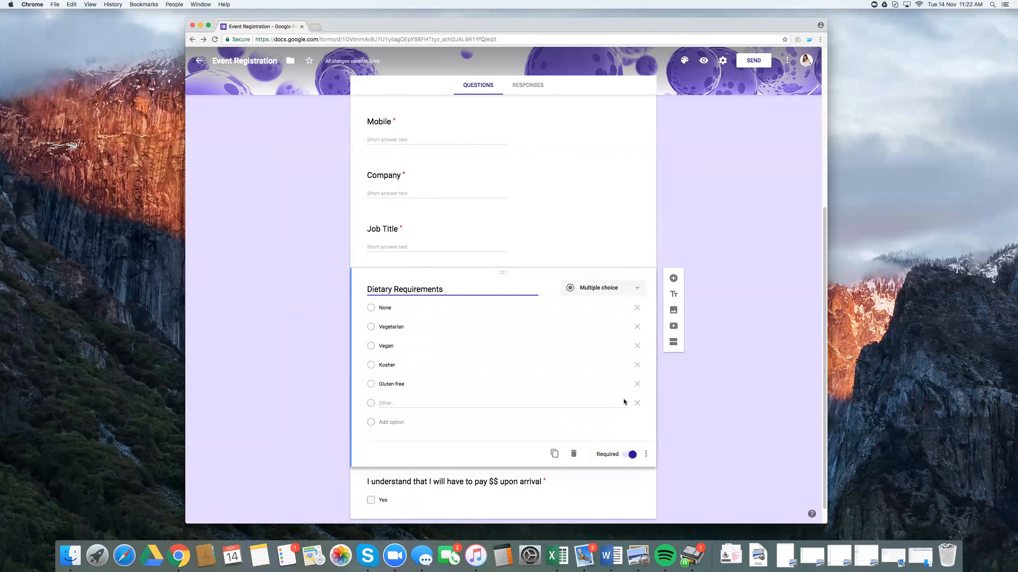
click(631, 454)
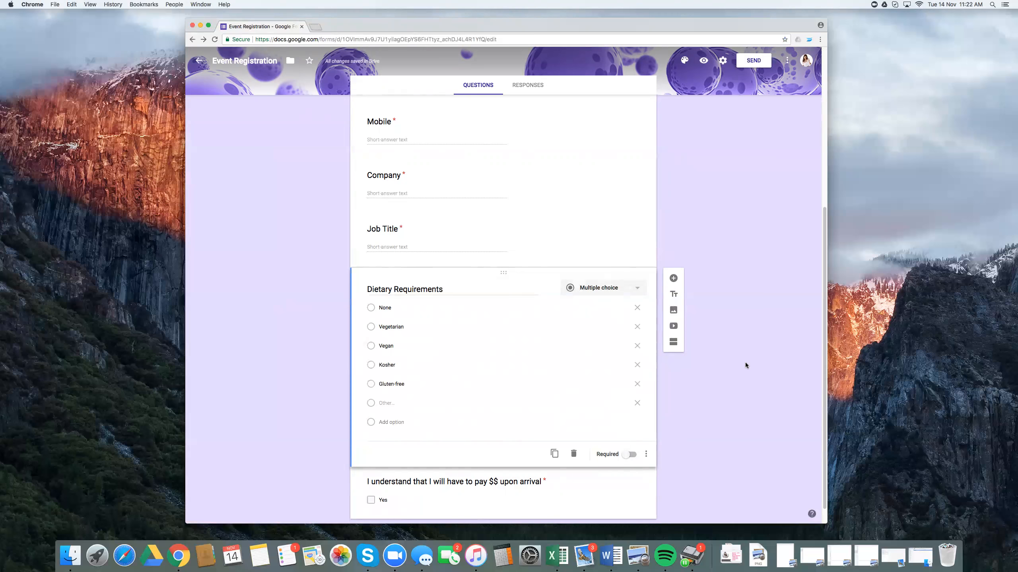
Step: Delete the question about understanding that payment is due upon arrival
scroll(745, 365, down, 1)
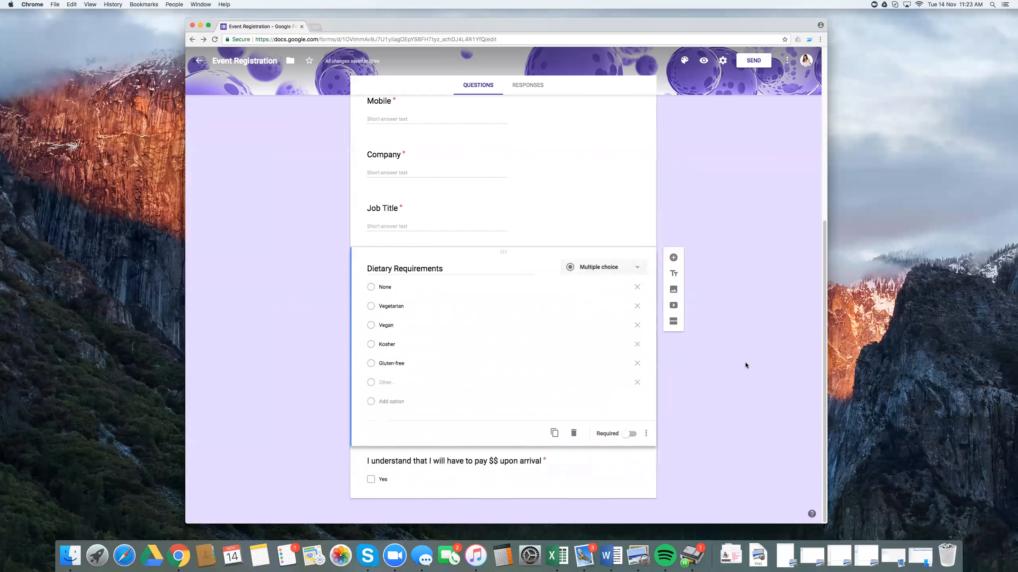
click(511, 458)
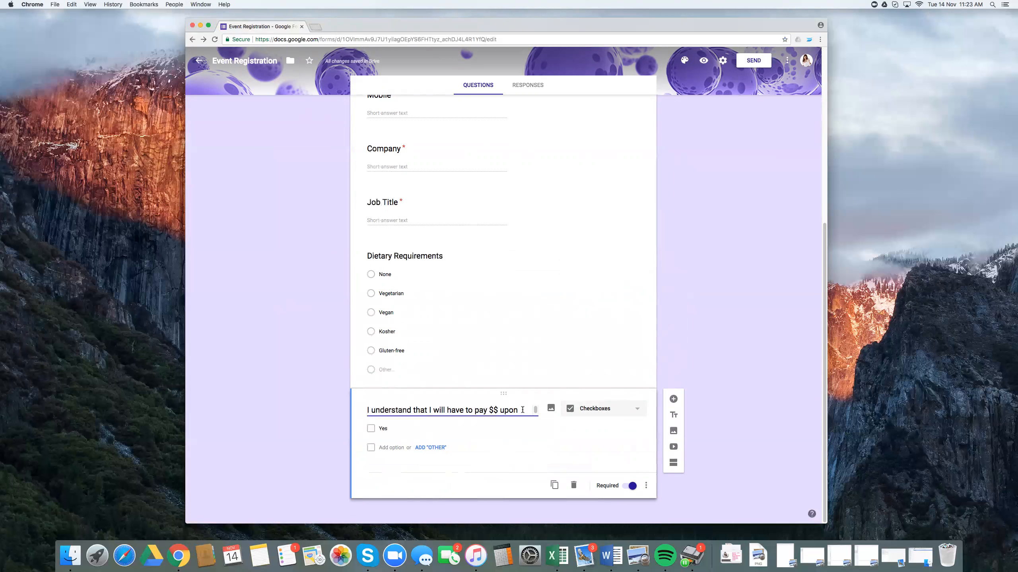
click(574, 485)
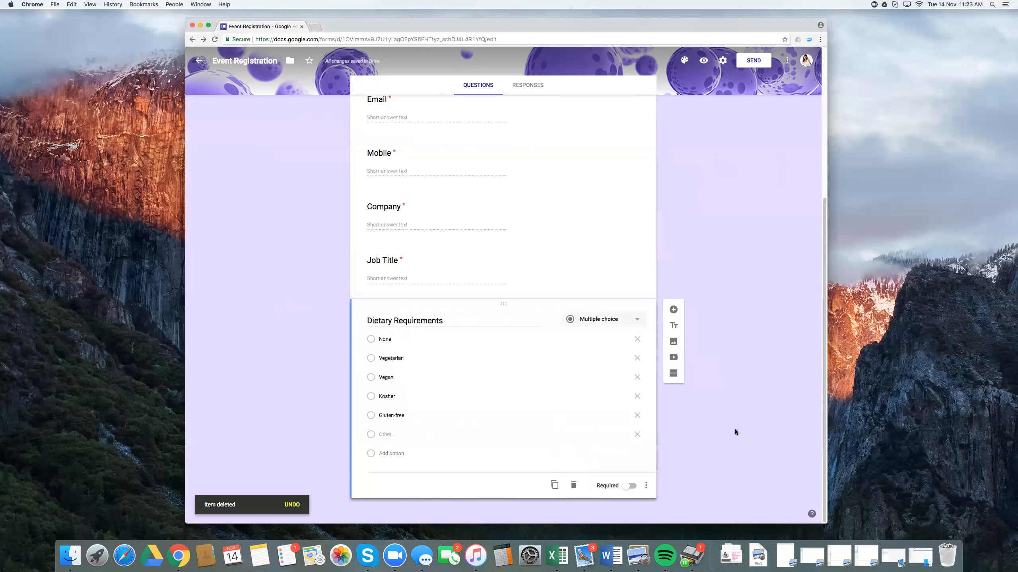
scroll(734, 429, up, 5)
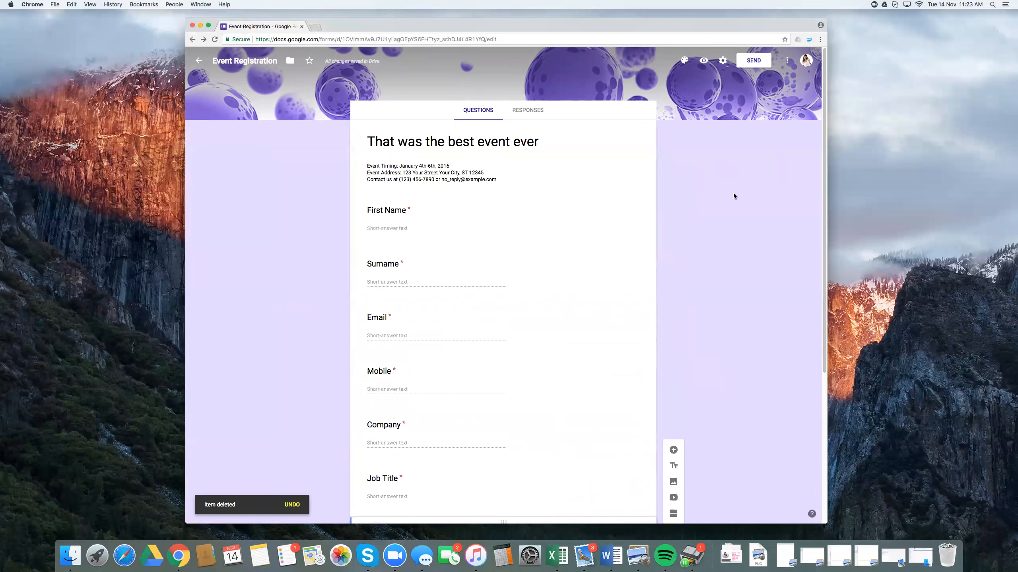
Step: Turn off the Venues 2 Events user restriction and editing after submission in the form's settings, and save them
click(723, 61)
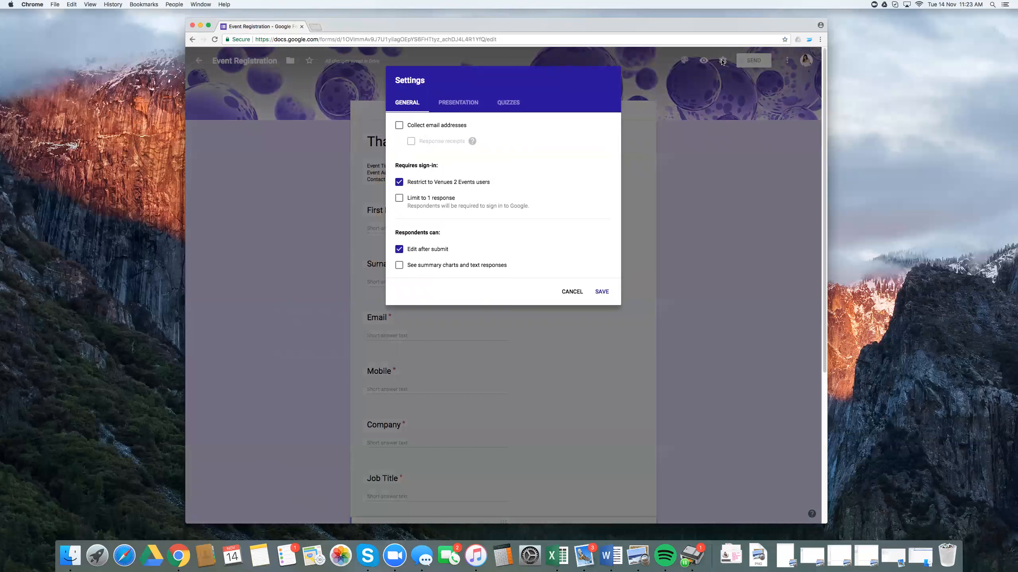
click(399, 183)
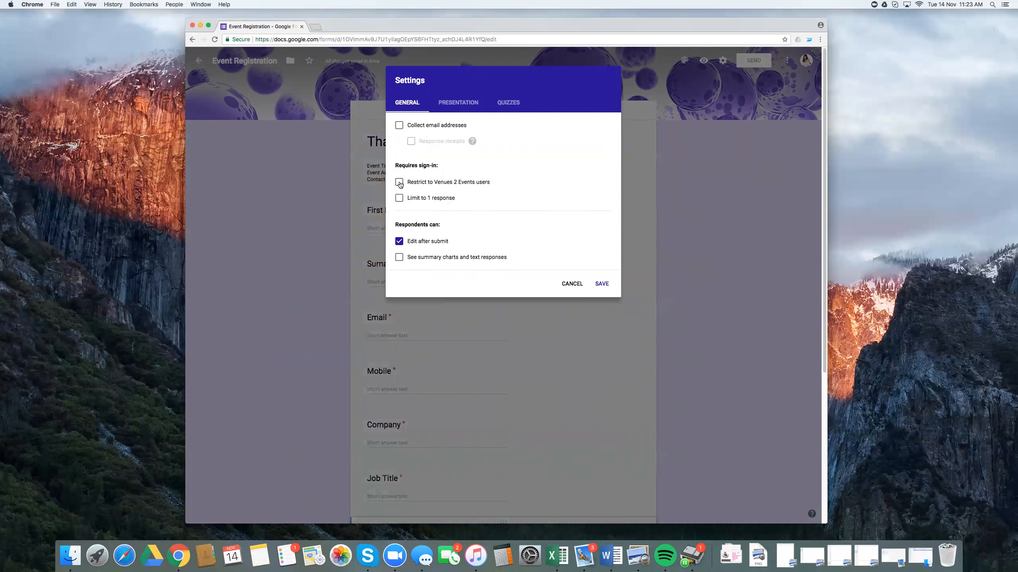
click(400, 242)
click(457, 104)
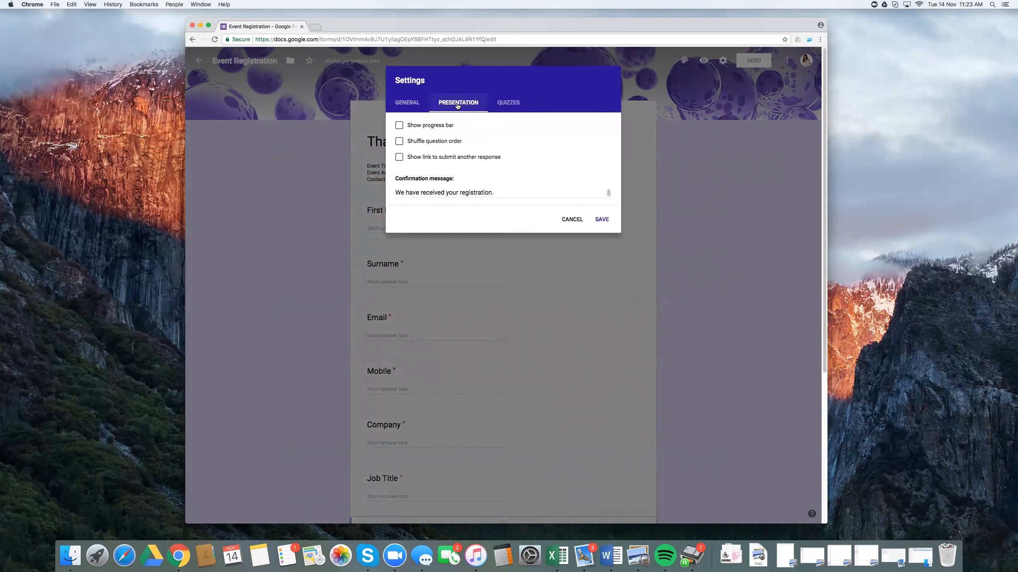
click(507, 103)
click(419, 111)
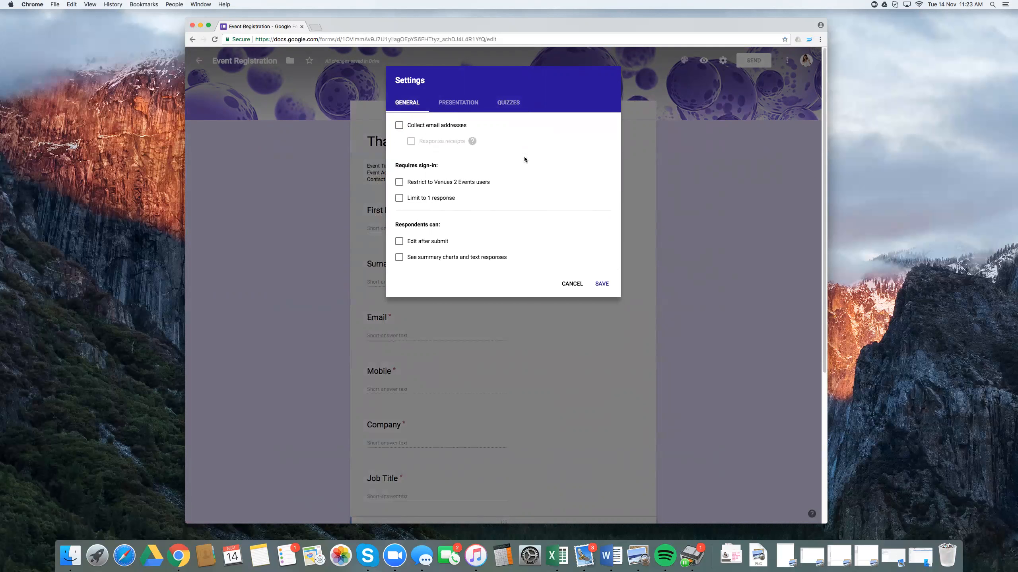
click(602, 284)
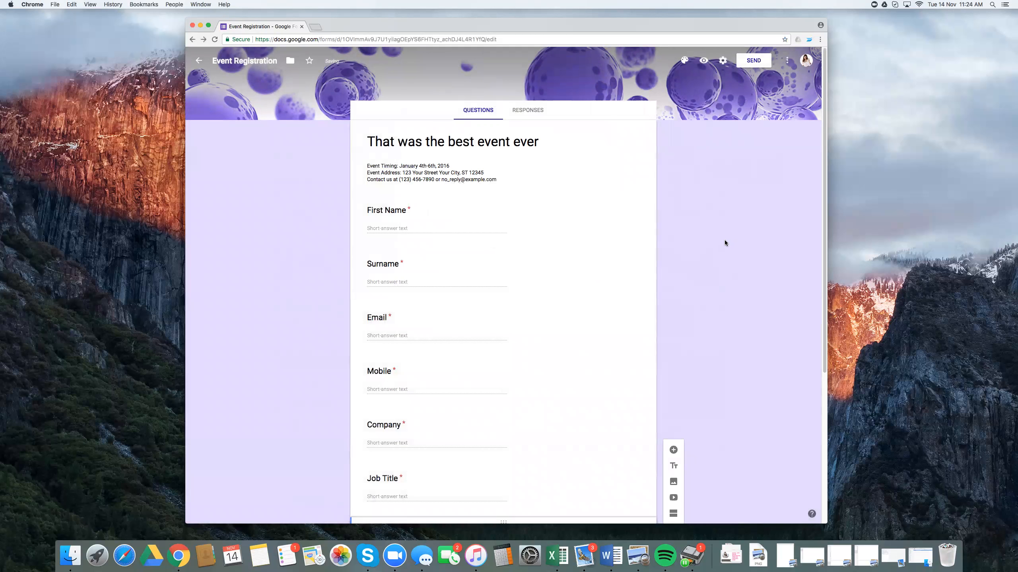
Step: Preview the finished form and open a copy of its public link in a new browser tab
click(703, 60)
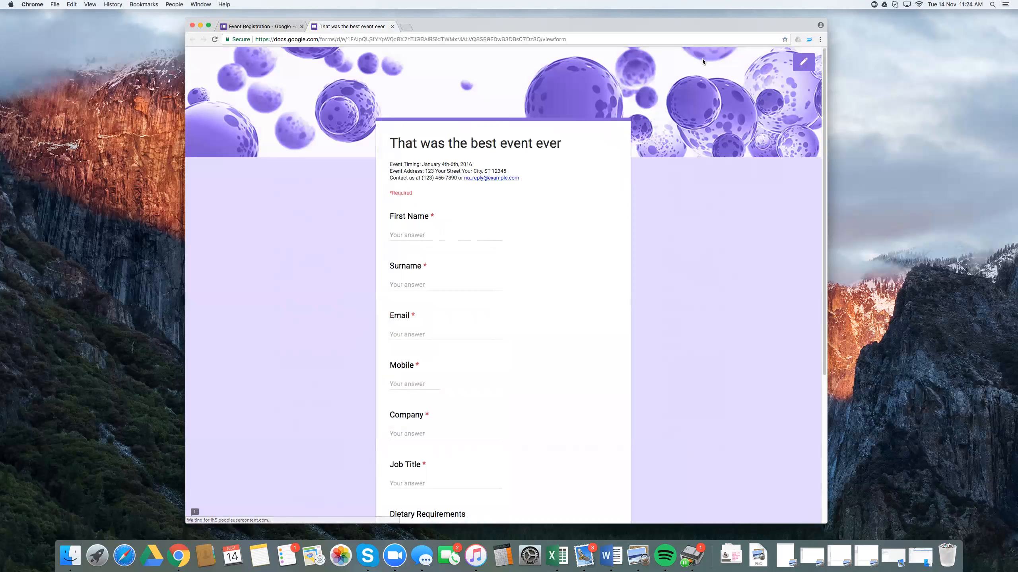
scroll(657, 214, down, 5)
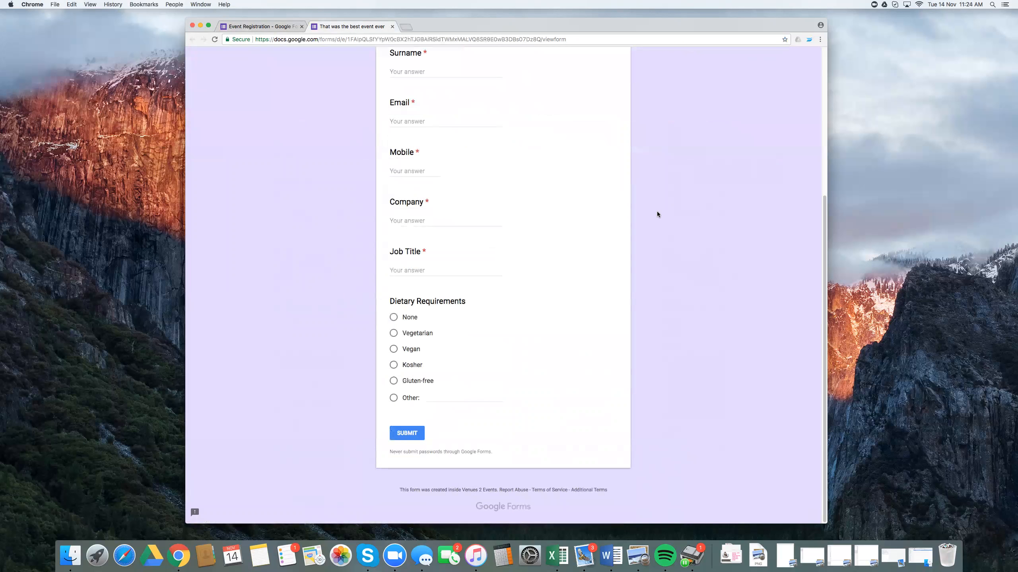
scroll(657, 215, up, 5)
click(570, 39)
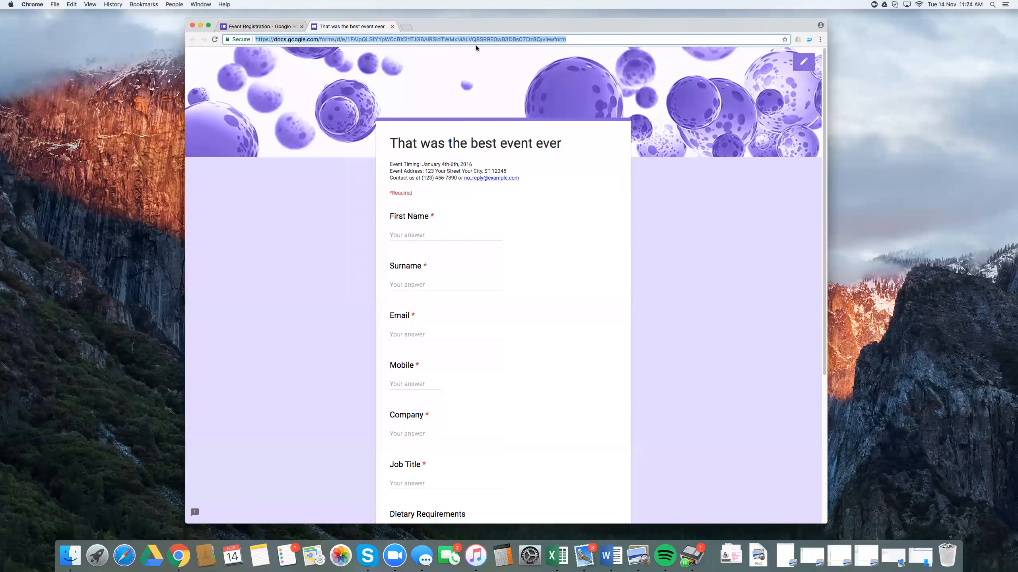
click(406, 28)
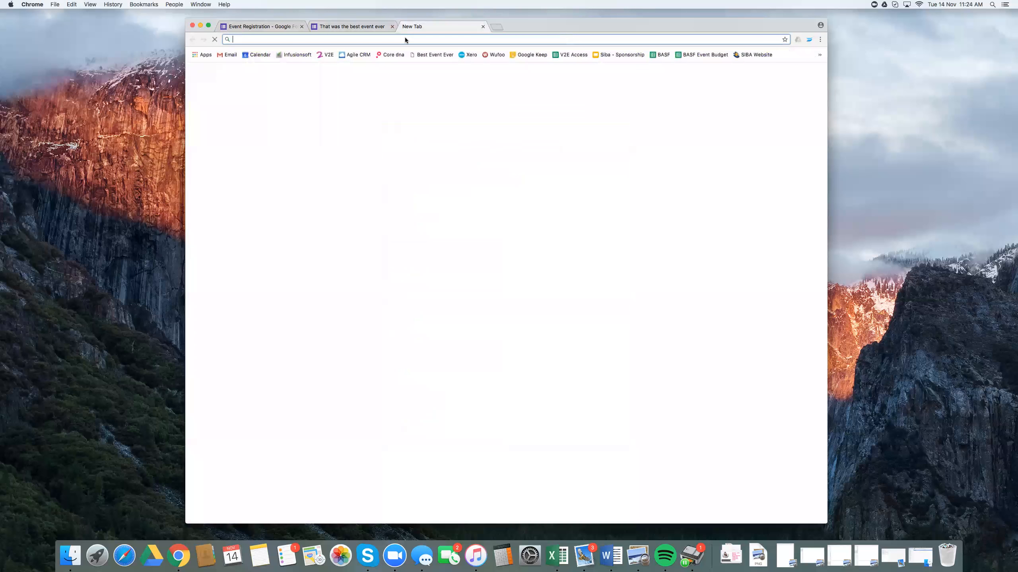
text(https://docs.google.com/forms/d/e/1FAIpQLSfYYpW0cBX2hTJGBAIRSidTWMxMALVQ8SR9E0wB3DBs07Dz8Q/viewform)
key(Return)
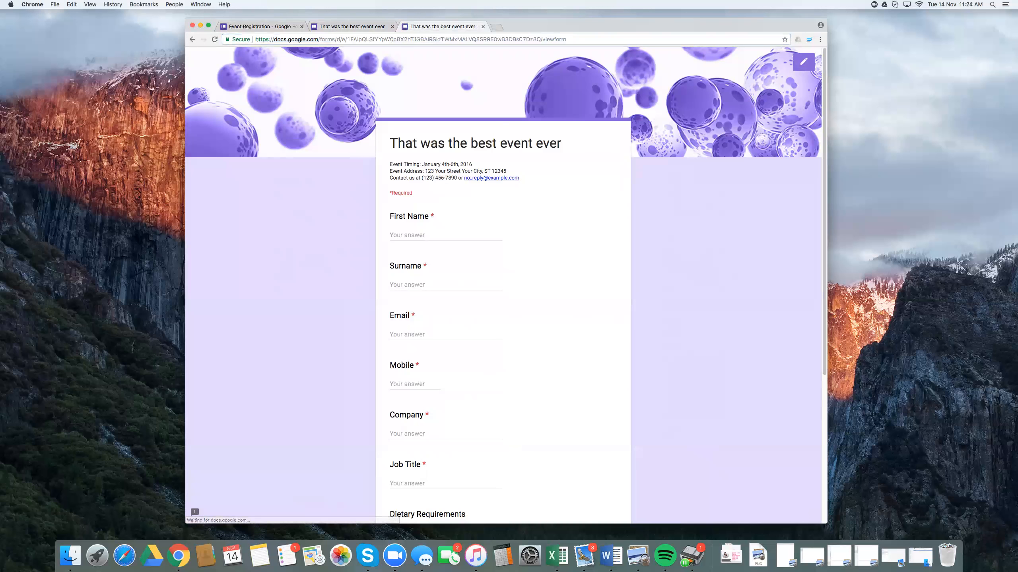
Step: Fill in the attendee's first name, surname and email address in the test registration
click(409, 229)
key(Tab)
key(Tab)
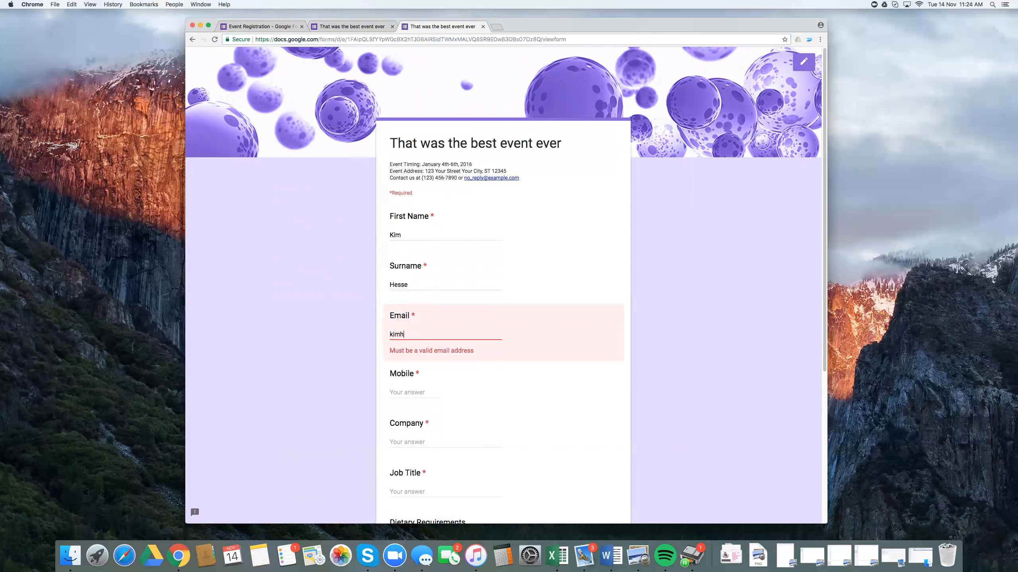
key(Tab)
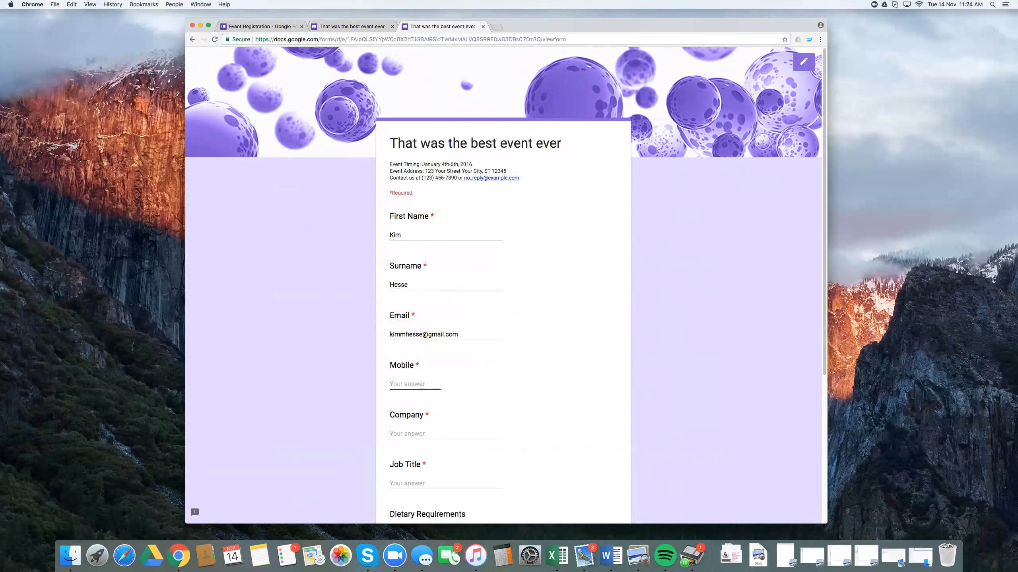
Step: Enter the mobile number, company "V2E" and job title "Test", choose Vegetarian, and submit the registration
key(Tab)
text(V2E)
key(Tab)
text(Test)
key(Tab)
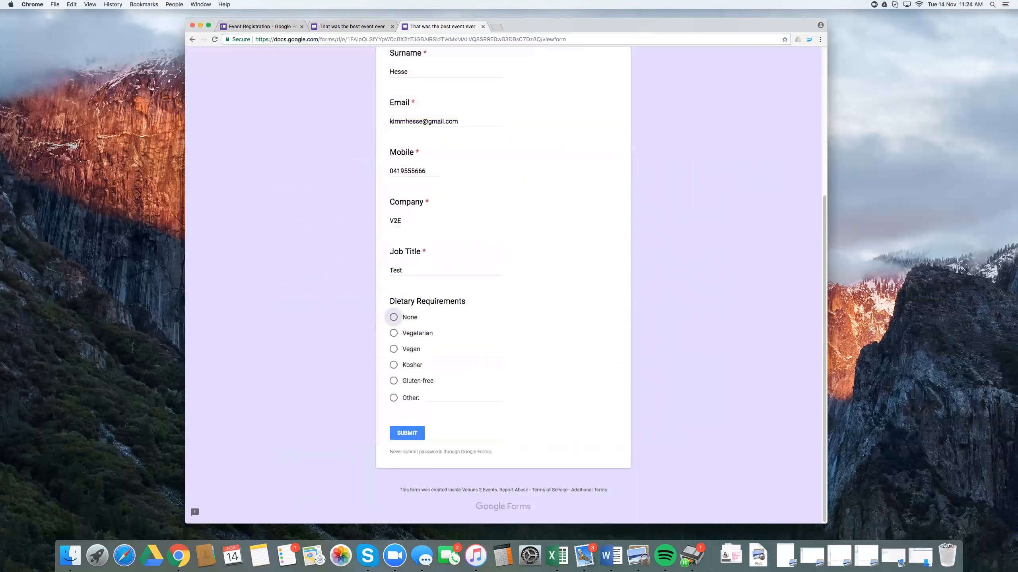
click(393, 333)
click(409, 431)
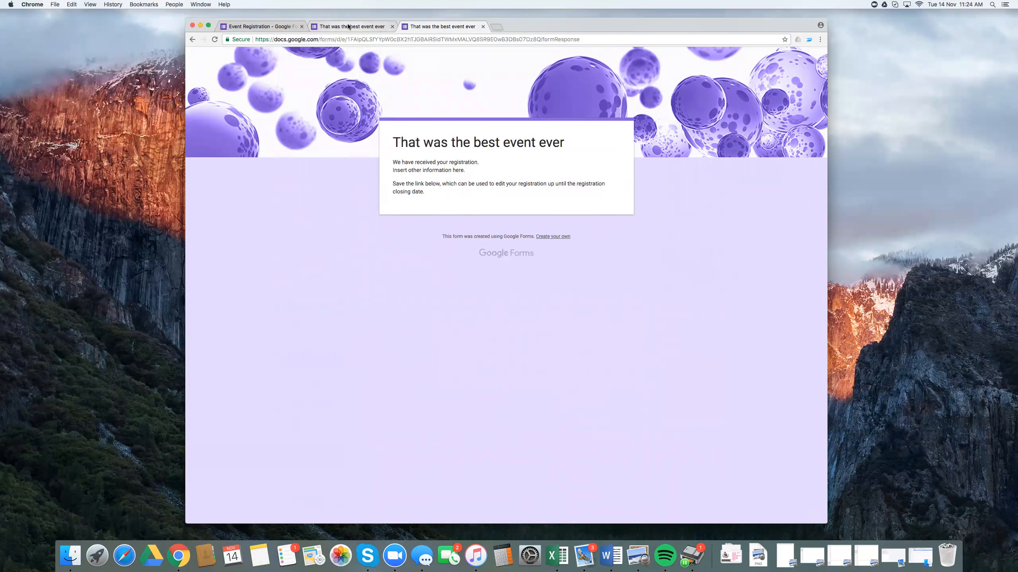
Step: Review the form's response summary and create a new spreadsheet as the response destination
click(268, 27)
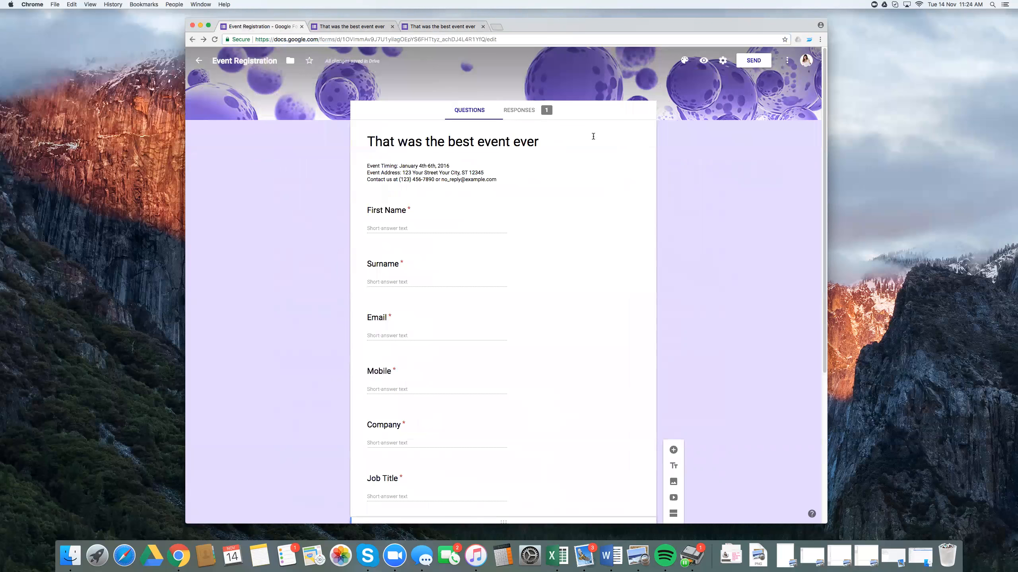
click(524, 113)
scroll(547, 226, down, 3)
scroll(546, 229, down, 10)
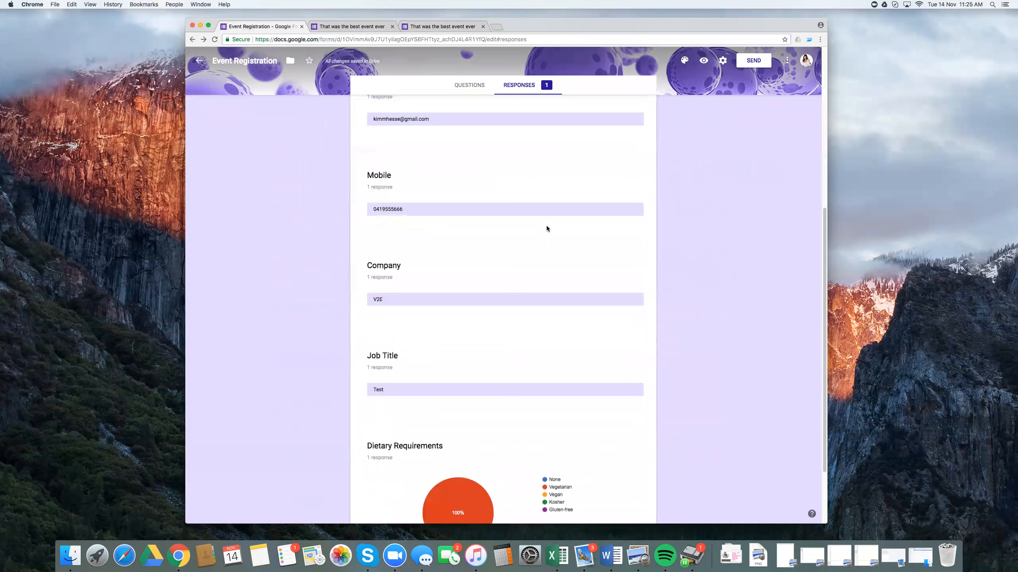
scroll(553, 239, up, 15)
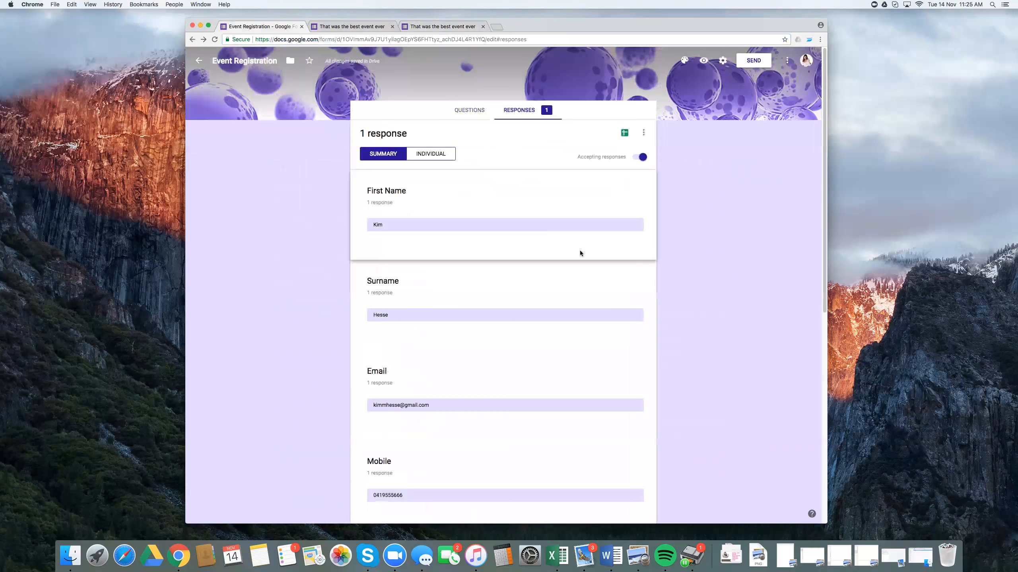
click(625, 133)
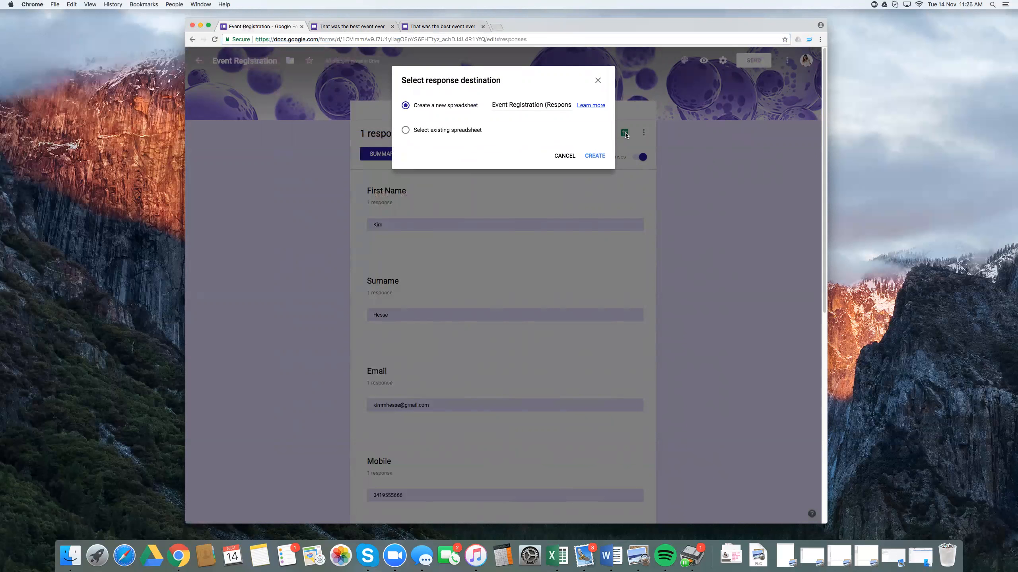
click(595, 156)
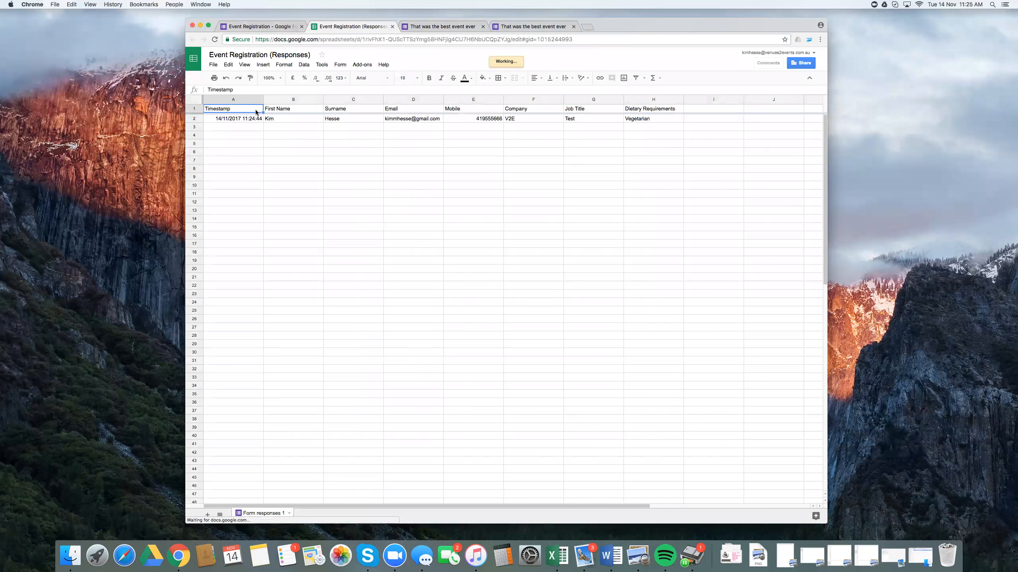
Step: Examine the column headings and the submitted registration's entries in the responses spreadsheet
click(292, 110)
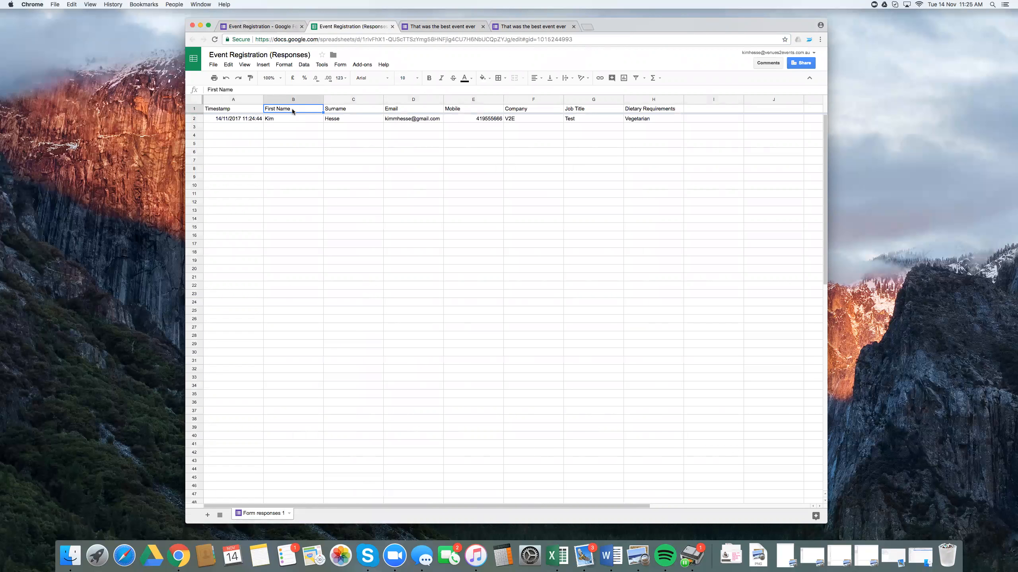
key(Right)
key(Right)
key(Right)
key(Right)
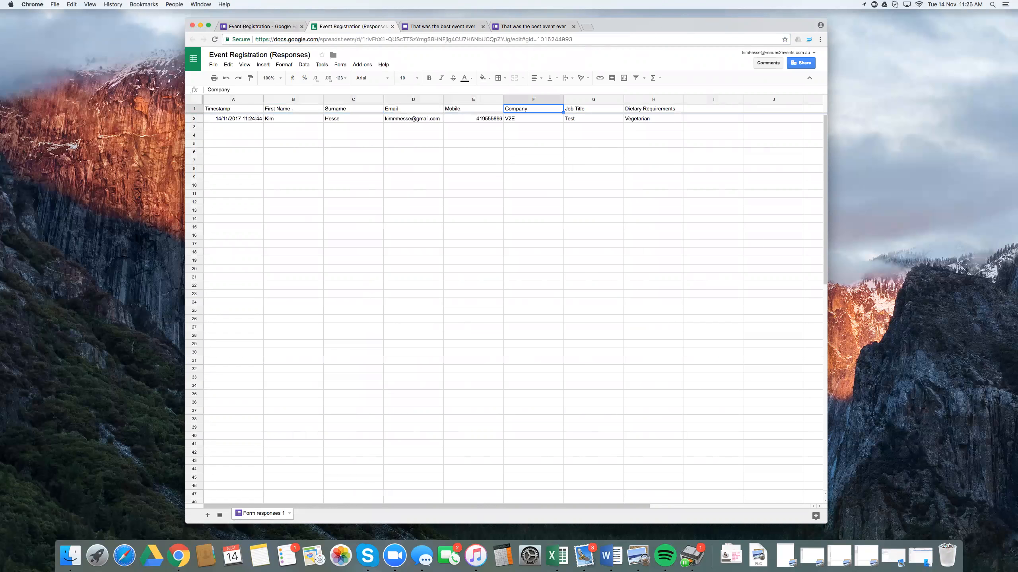
key(Down)
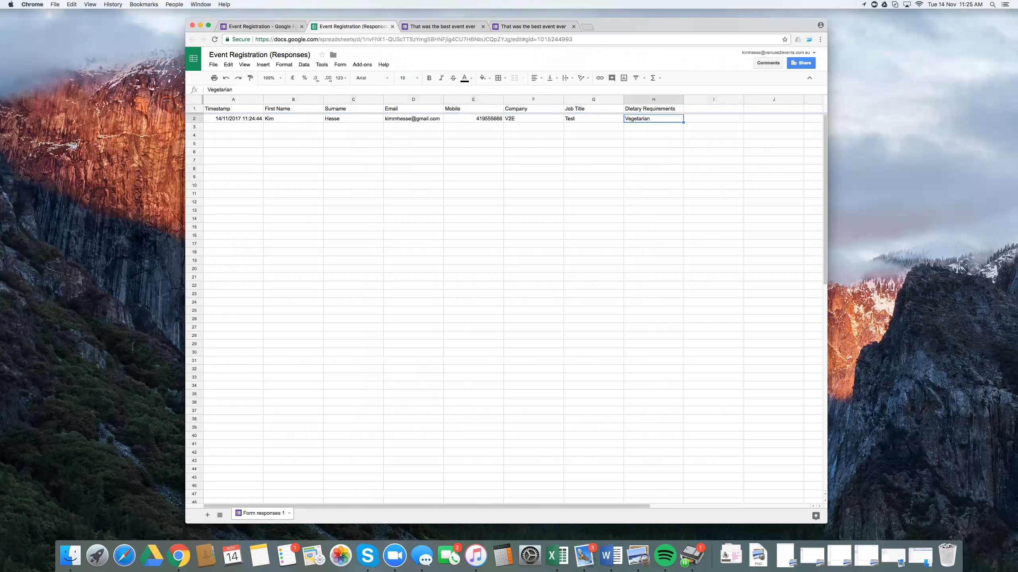
key(Left)
key(Left)
key(Left)
key(Left)
key(Left)
key(Left)
key(Left)
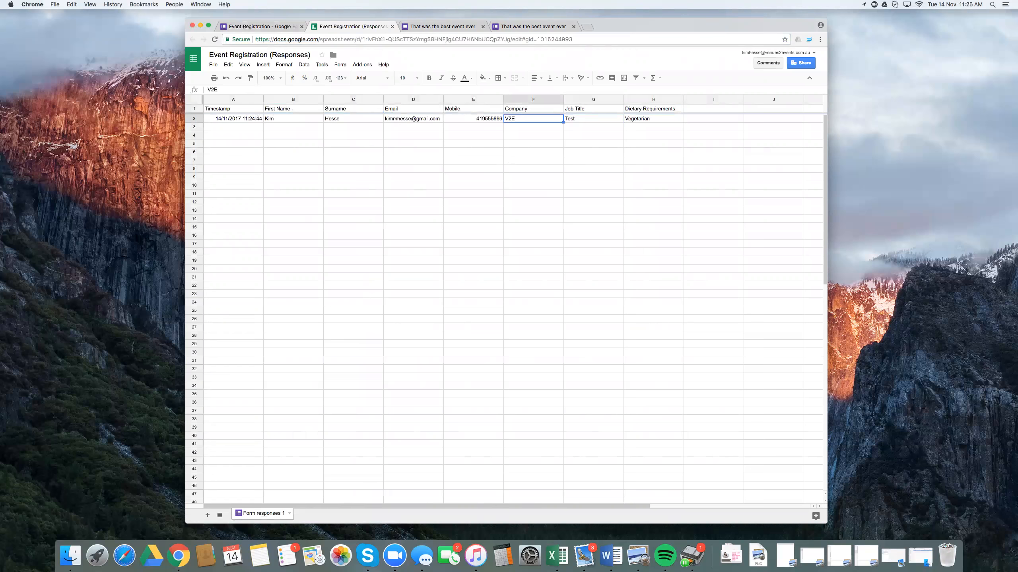
key(Down)
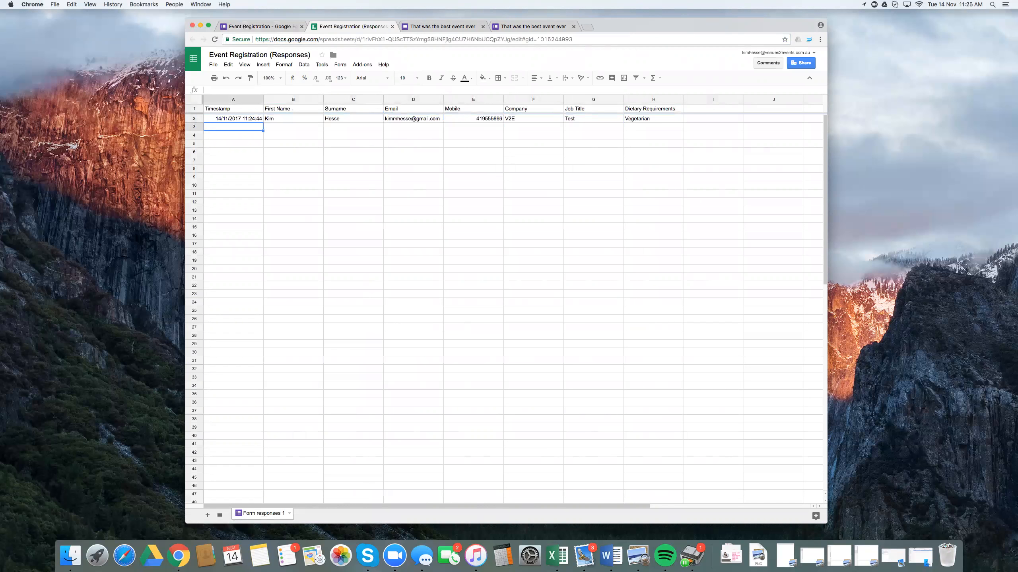
key(Right)
key(Right)
key(Right)
key(Right)
key(Right)
key(Right)
key(Right)
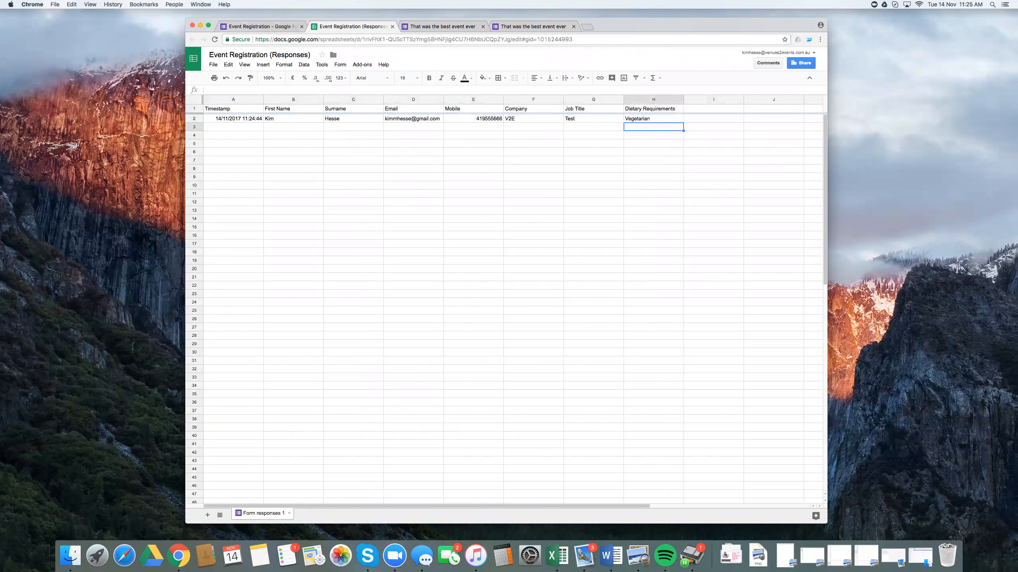
click(795, 64)
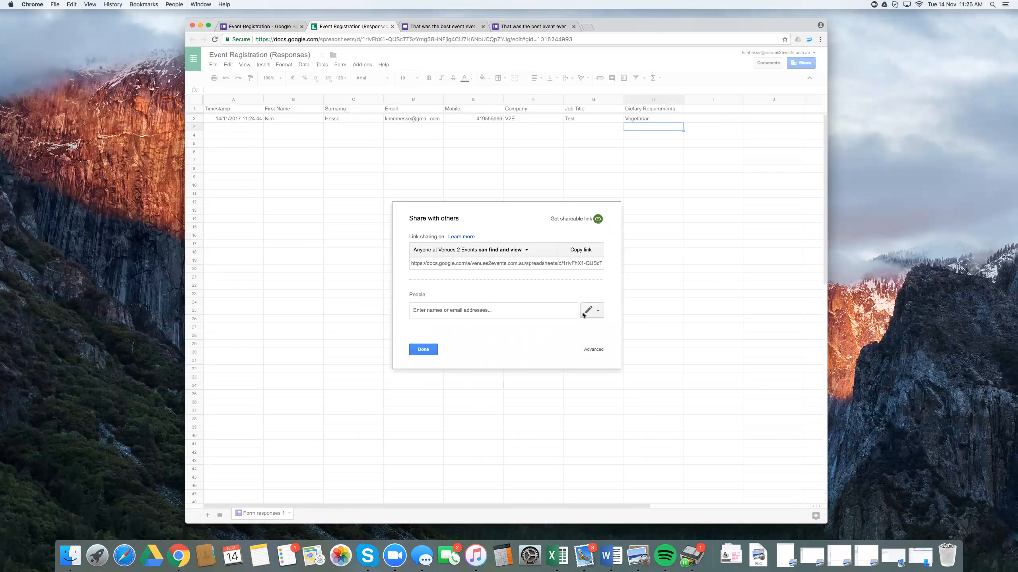
text(nic)
key(BackSpace)
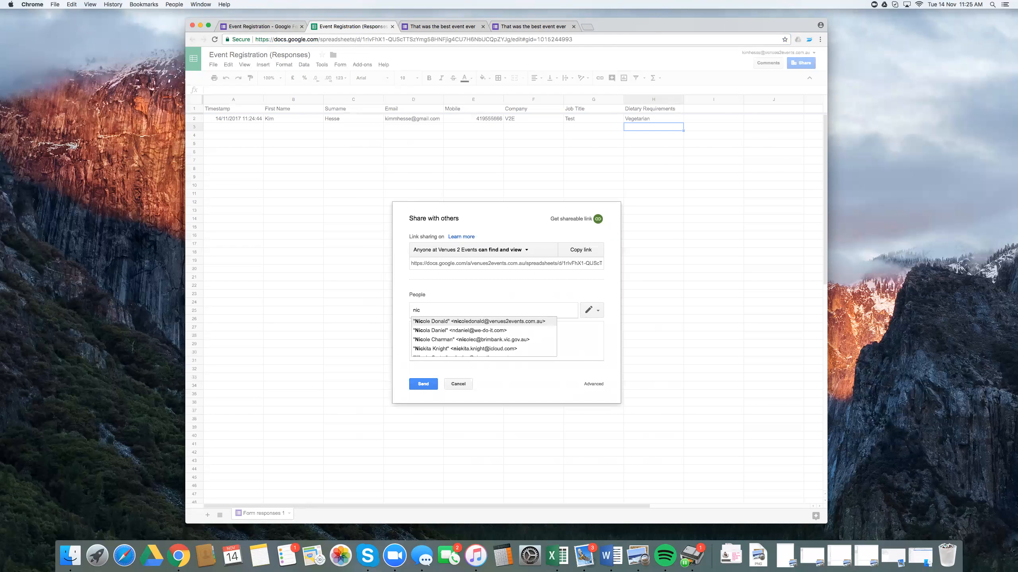
click(533, 321)
click(597, 314)
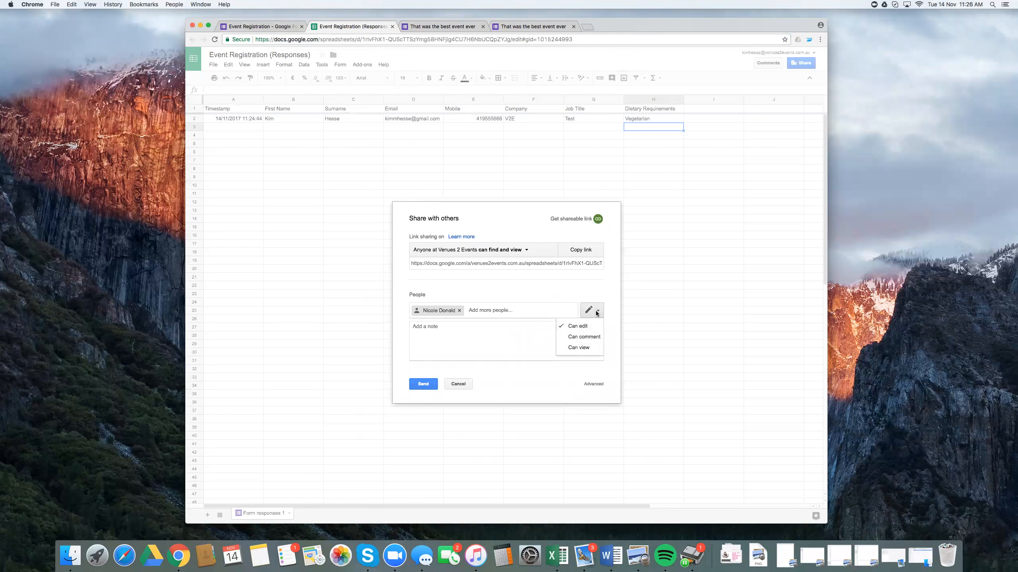
click(605, 295)
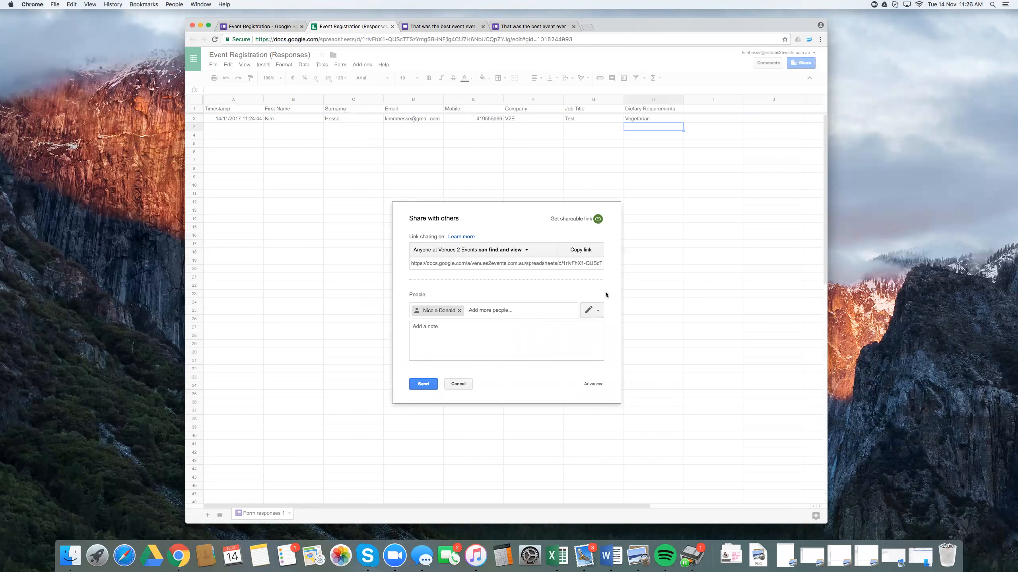
click(463, 385)
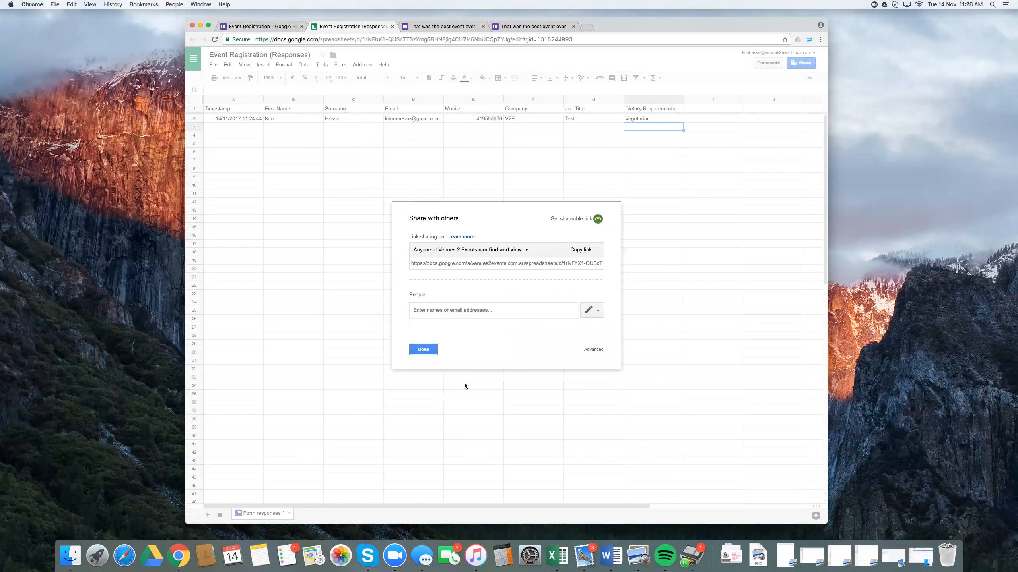
click(424, 348)
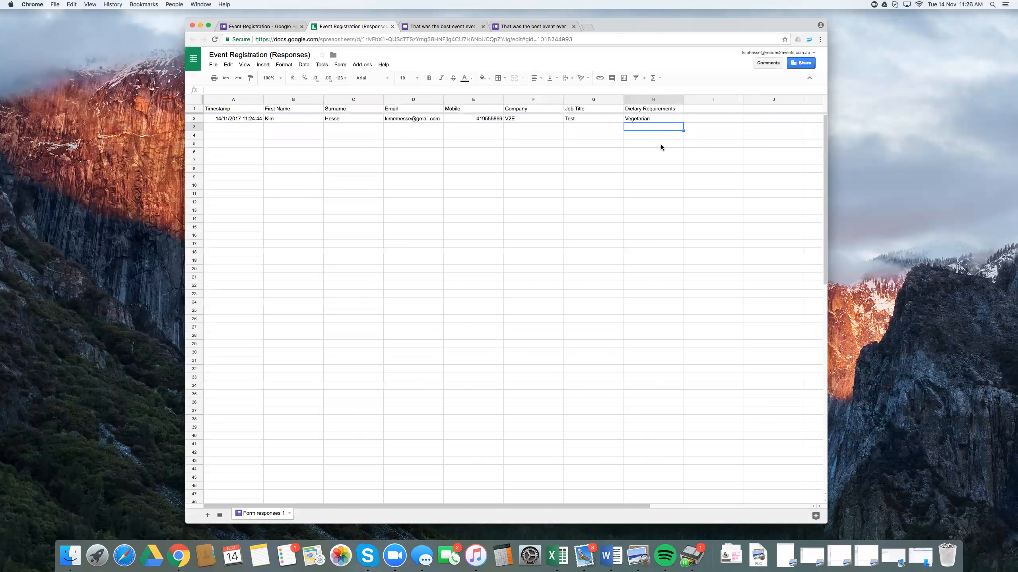
Step: Copy the shareable link of the Event Registration (Responses) spreadsheet and close the sharing settings
click(801, 65)
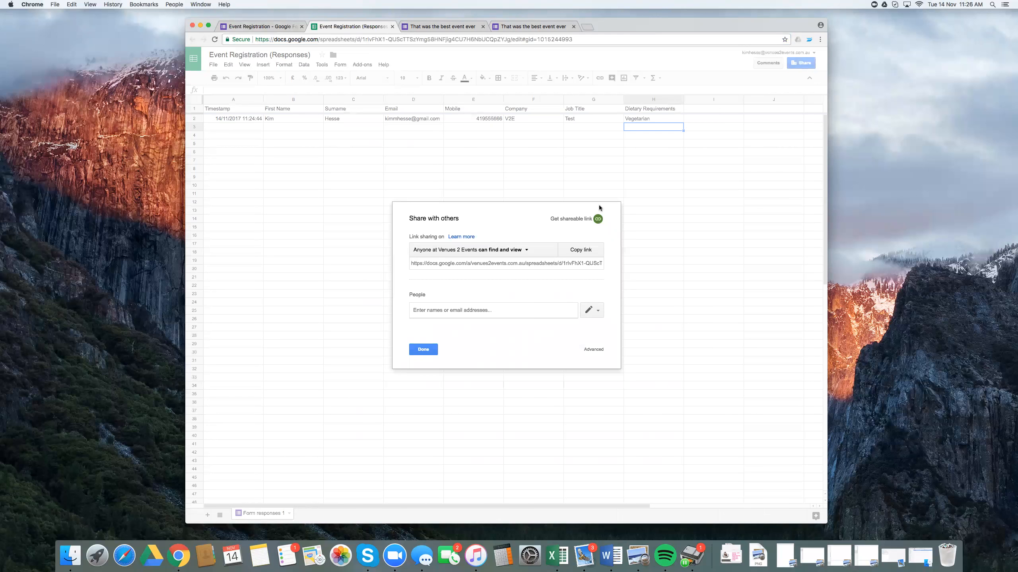
click(583, 254)
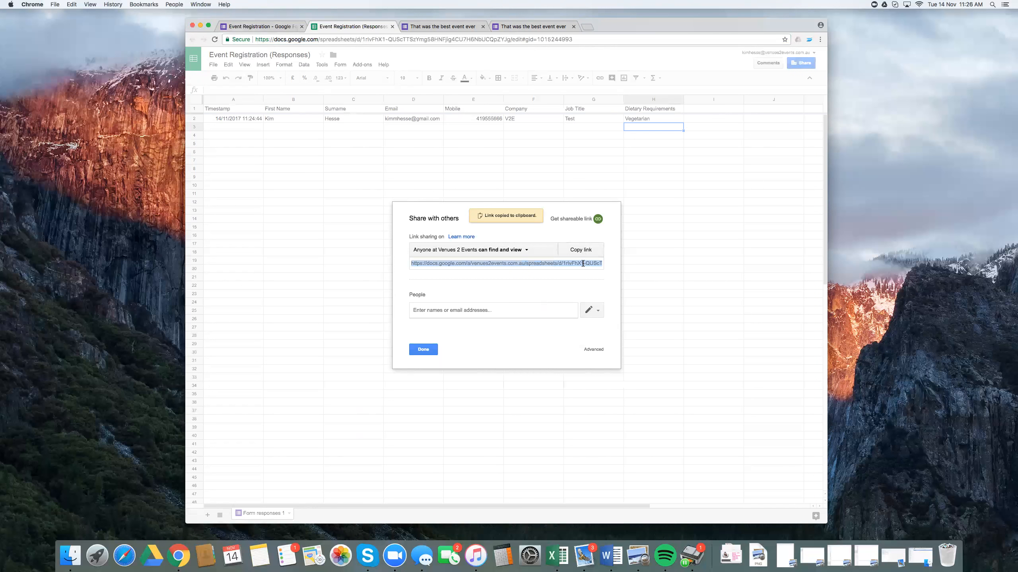
click(472, 310)
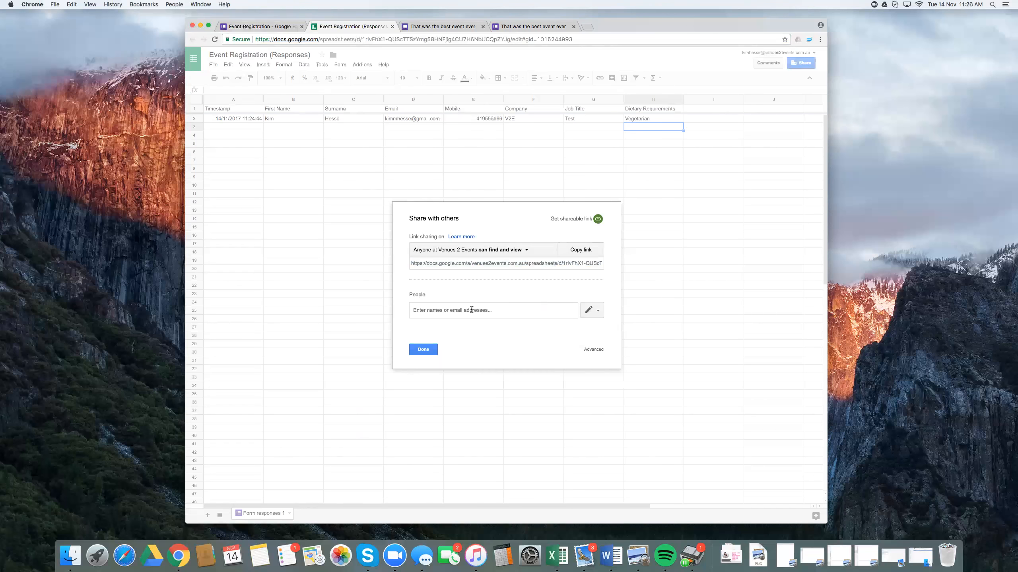
click(426, 351)
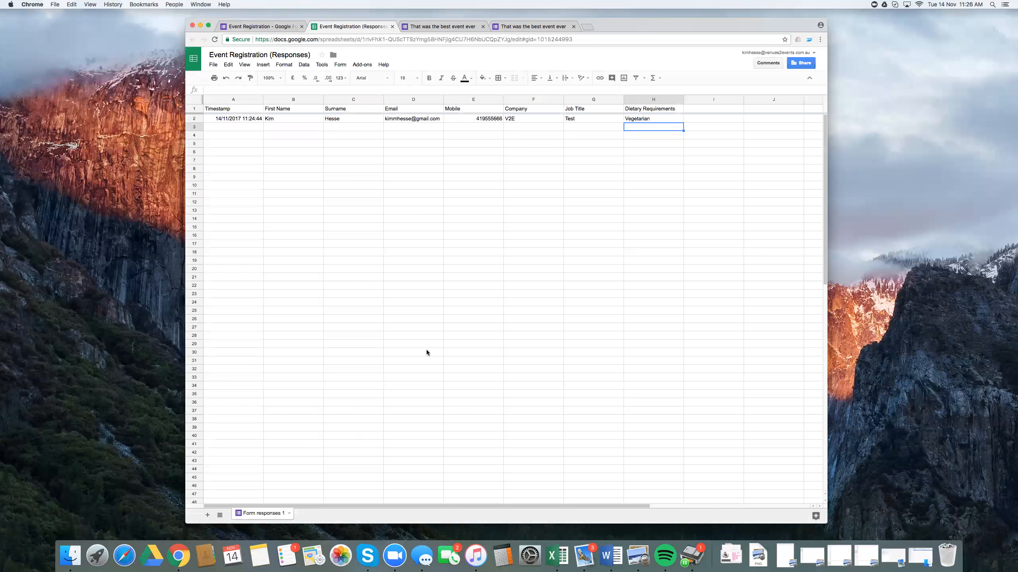
Step: Look over the form's questions once more and return to the responses spreadsheet
click(279, 28)
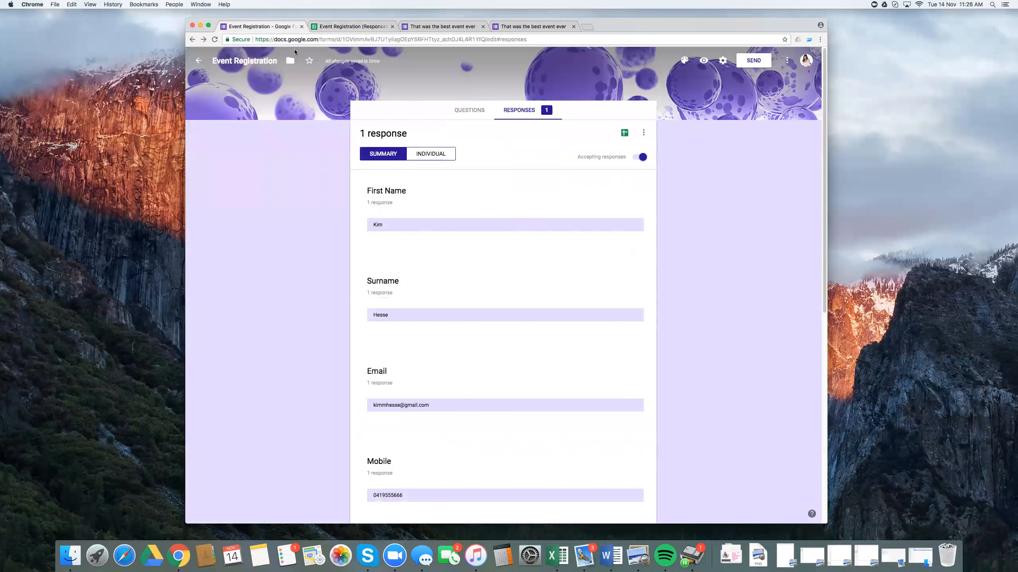
click(461, 114)
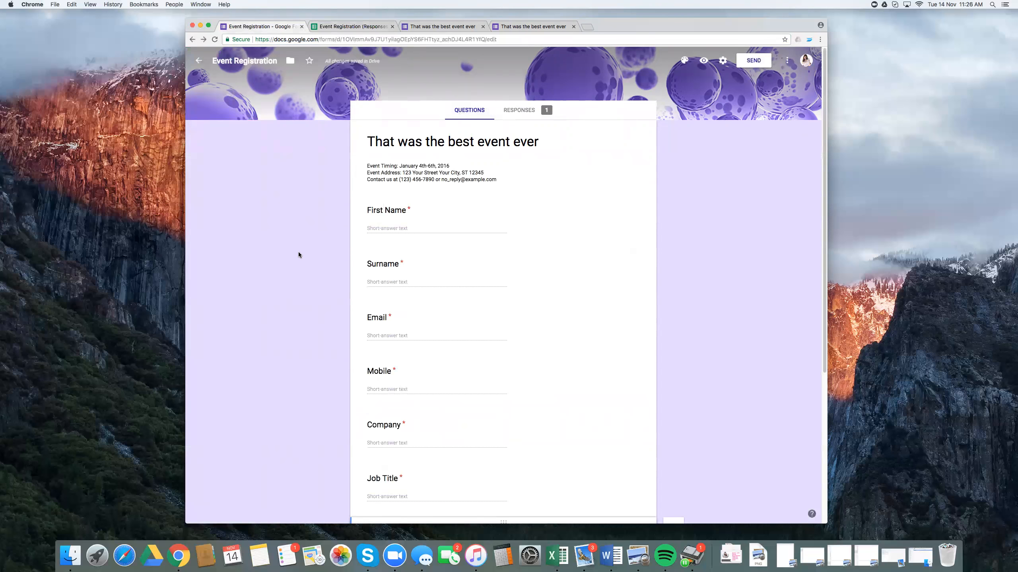
scroll(299, 254, down, 3)
scroll(299, 254, up, 3)
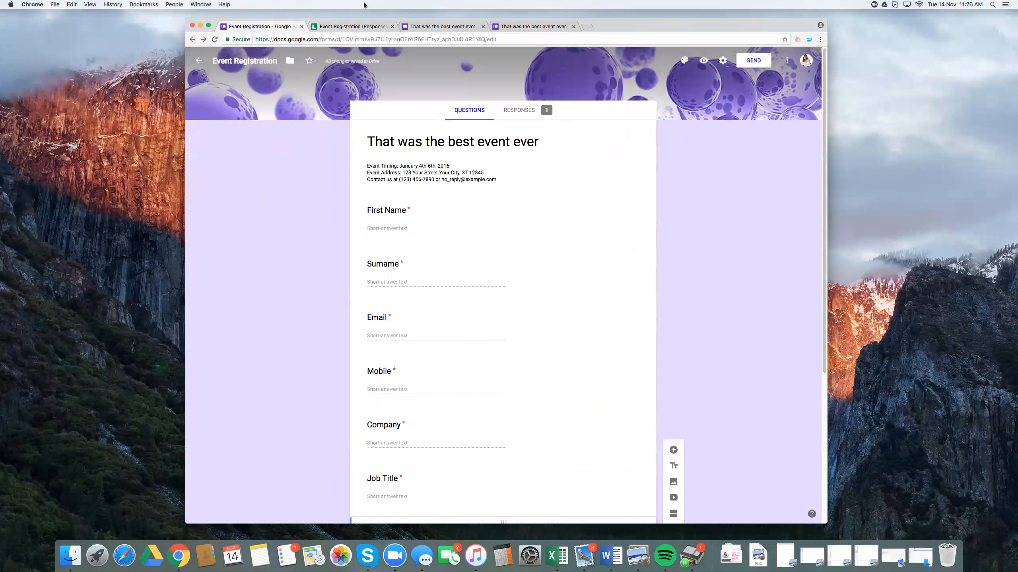
click(366, 26)
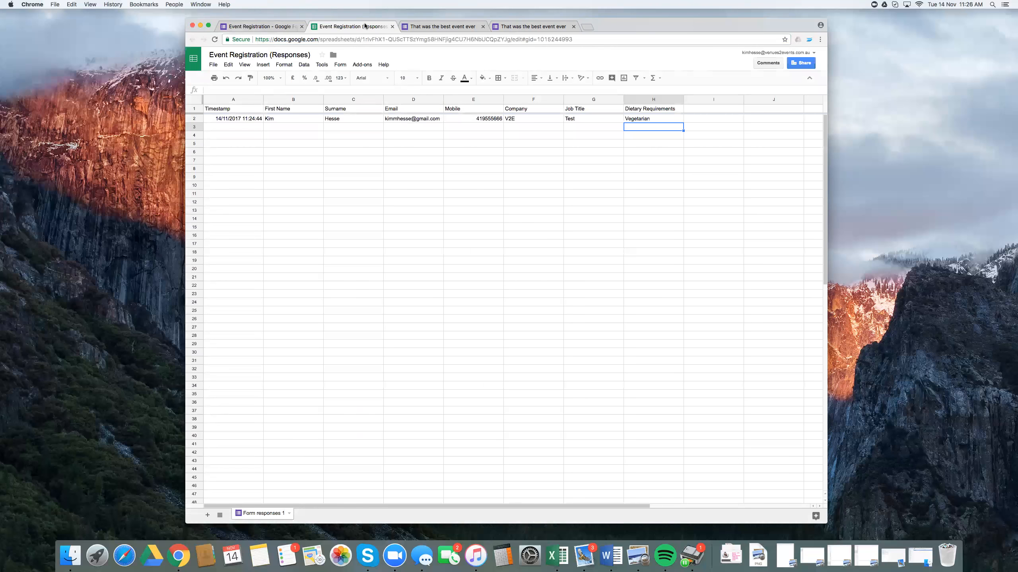